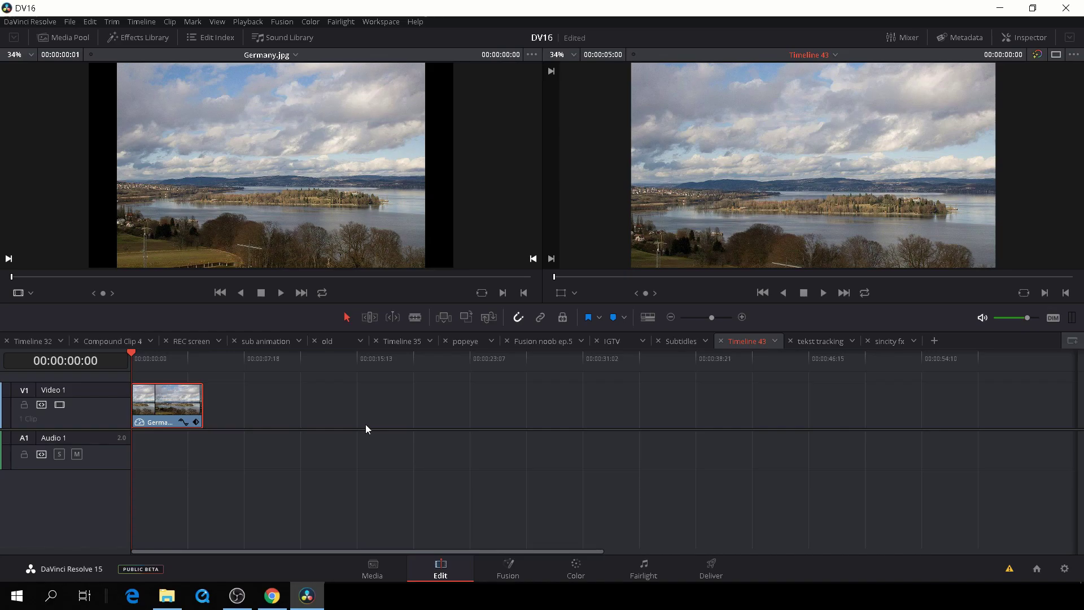
# Copy the lake photo onto Video 2, disable the Video 1 copy, and go to the Color page
pyautogui.moveTo(155, 405); pyautogui.dragTo(156, 377)
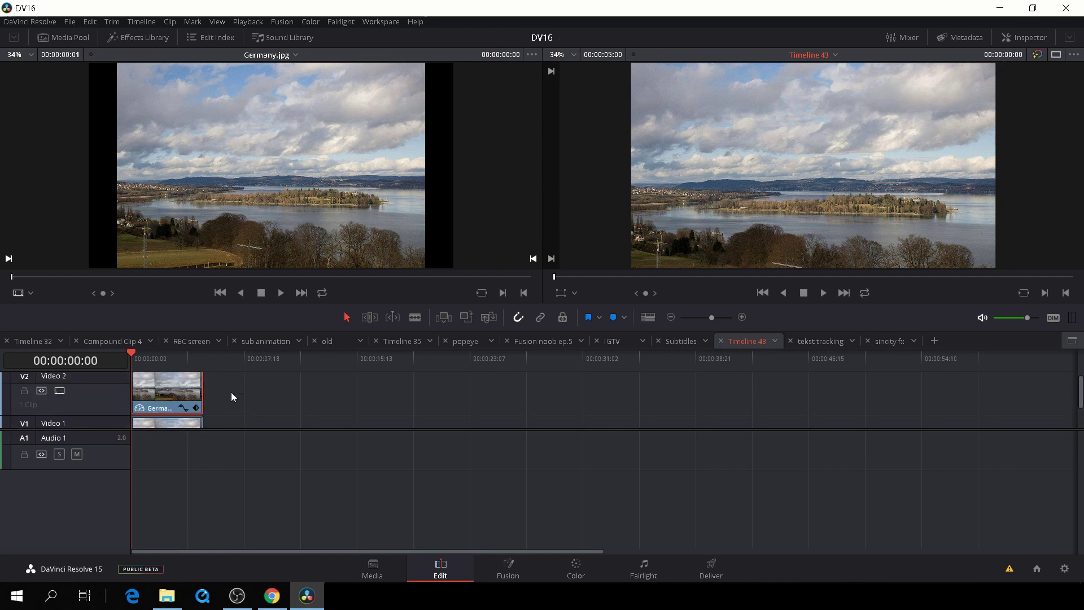
pyautogui.scroll(-2, 232, 396)
pyautogui.click(179, 417)
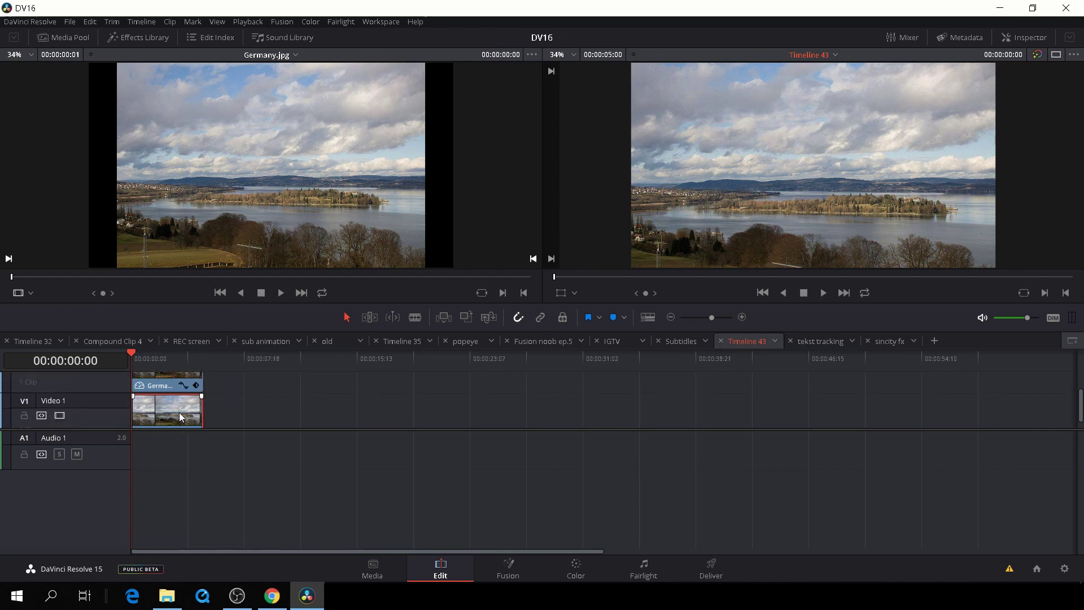
pyautogui.press('d')
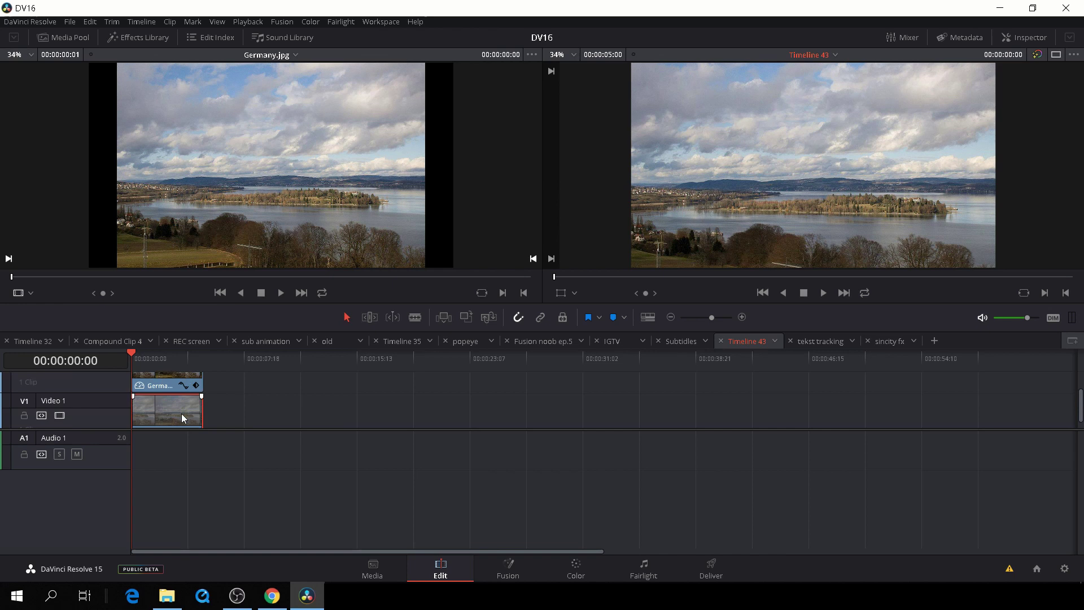
pyautogui.click(575, 576)
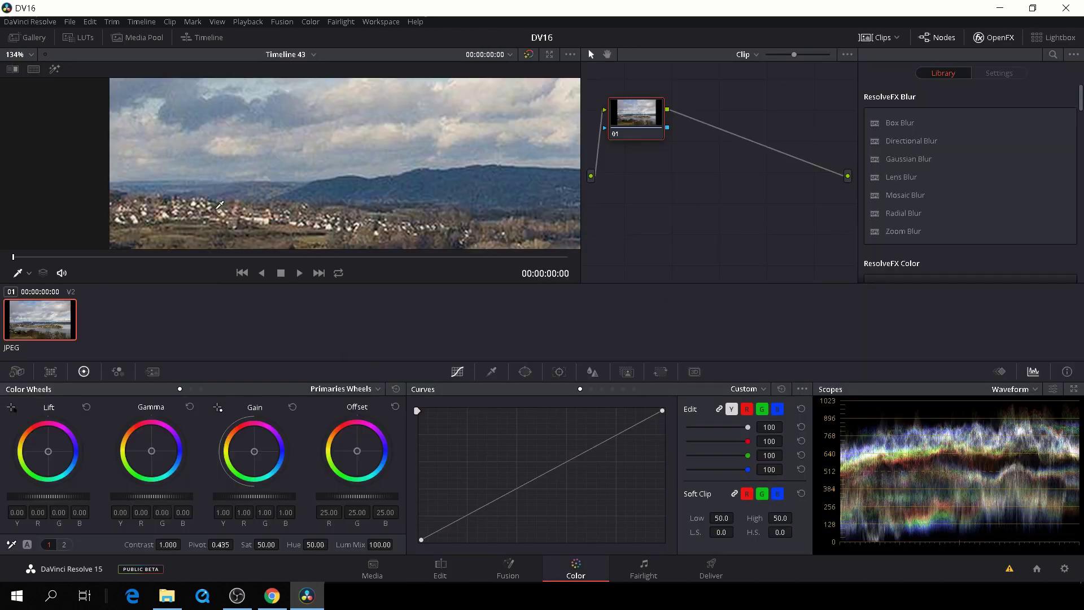
# Zoom the viewer onto the hills and sky and add a Curve power window to node 01
pyautogui.scroll(-2, 220, 204)
pyautogui.scroll(4, 219, 204)
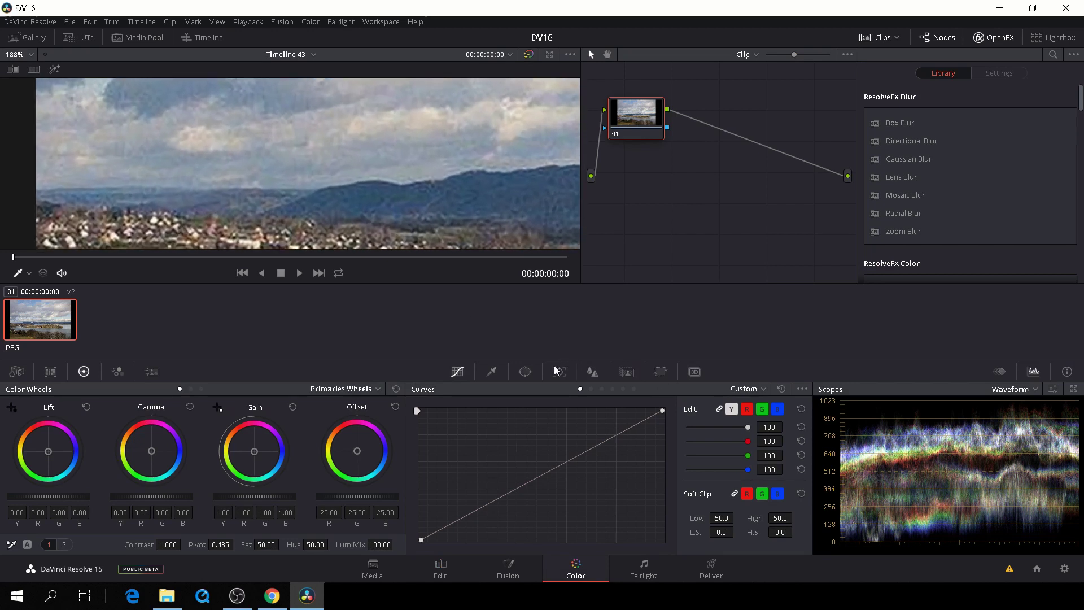
pyautogui.click(526, 372)
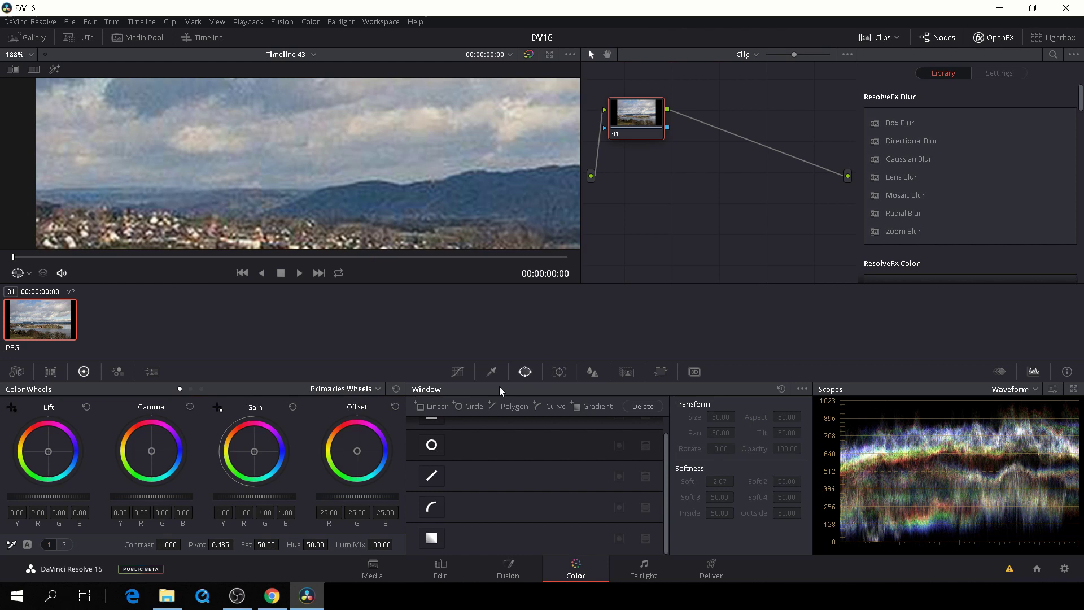
pyautogui.click(430, 507)
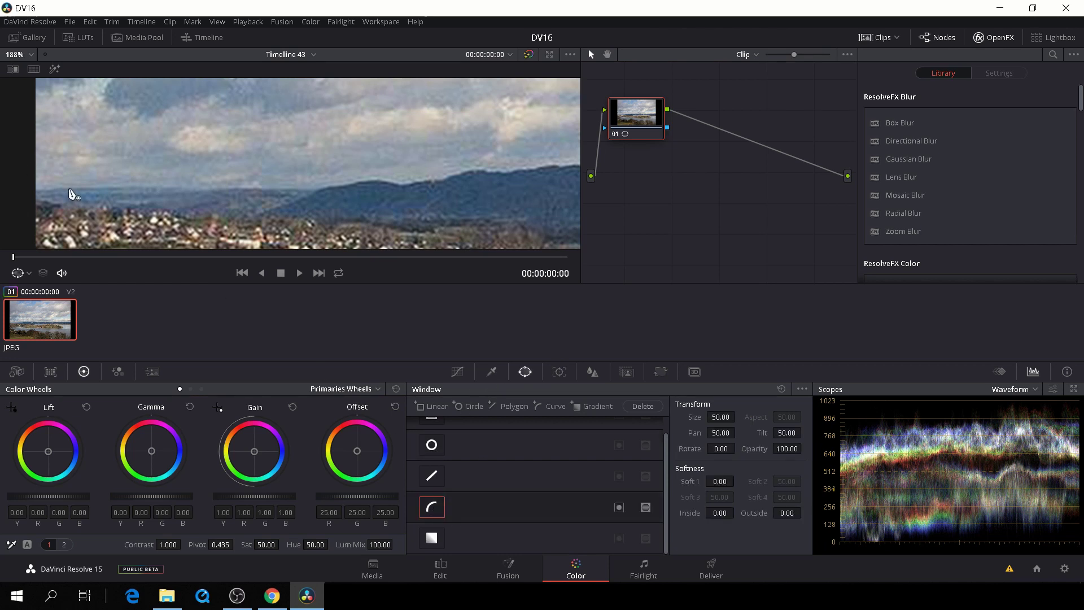
# Pan to the left end of the hills and start the curve mask along the ridge
pyautogui.moveTo(72, 195); pyautogui.dragTo(205, 198)
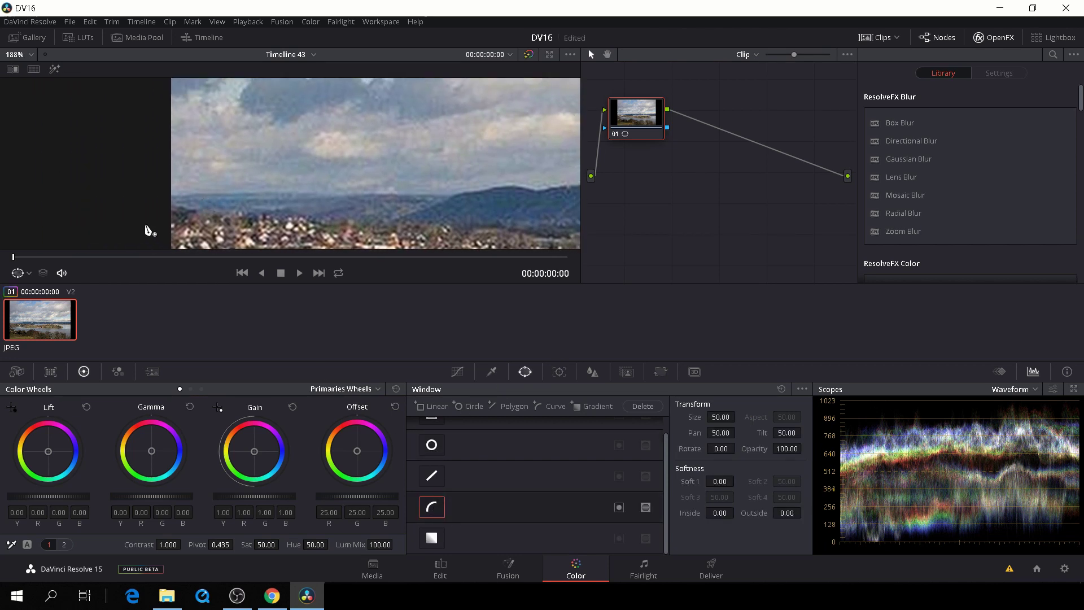
pyautogui.click(149, 202)
pyautogui.click(183, 195)
pyautogui.click(194, 194)
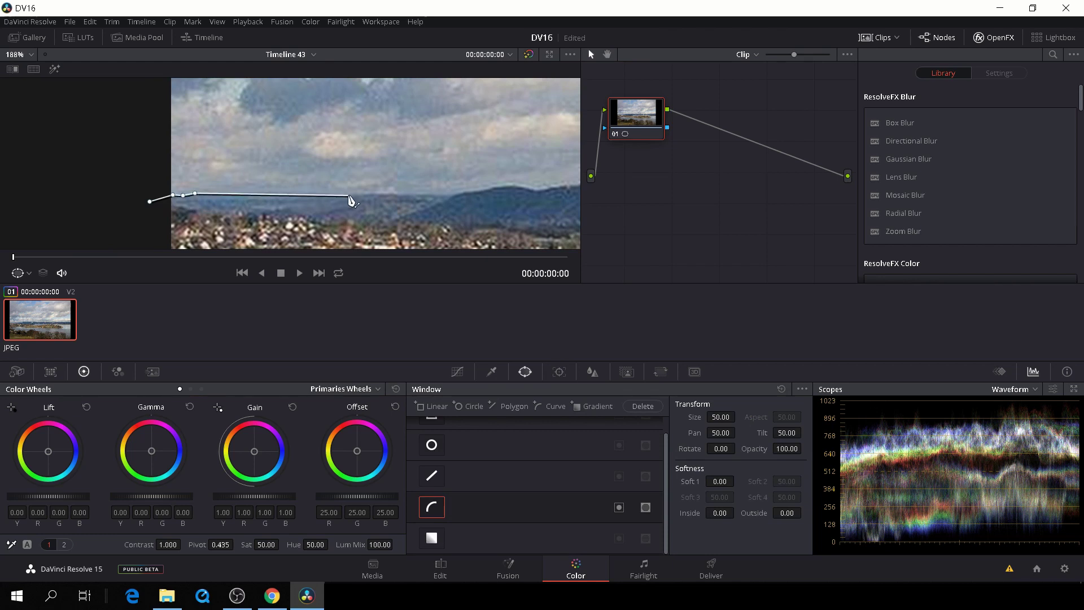
pyautogui.click(349, 195)
pyautogui.click(430, 195)
pyautogui.click(448, 198)
pyautogui.click(467, 192)
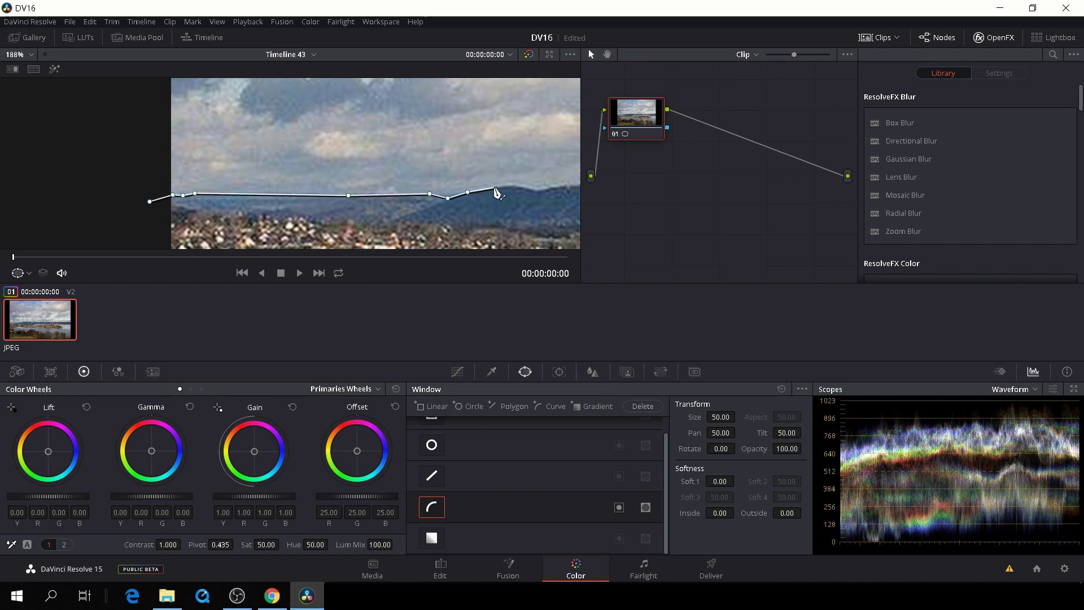
# Zoom in further and add mask points along the rising ridge up to the hill crest
pyautogui.scroll(5, 496, 192)
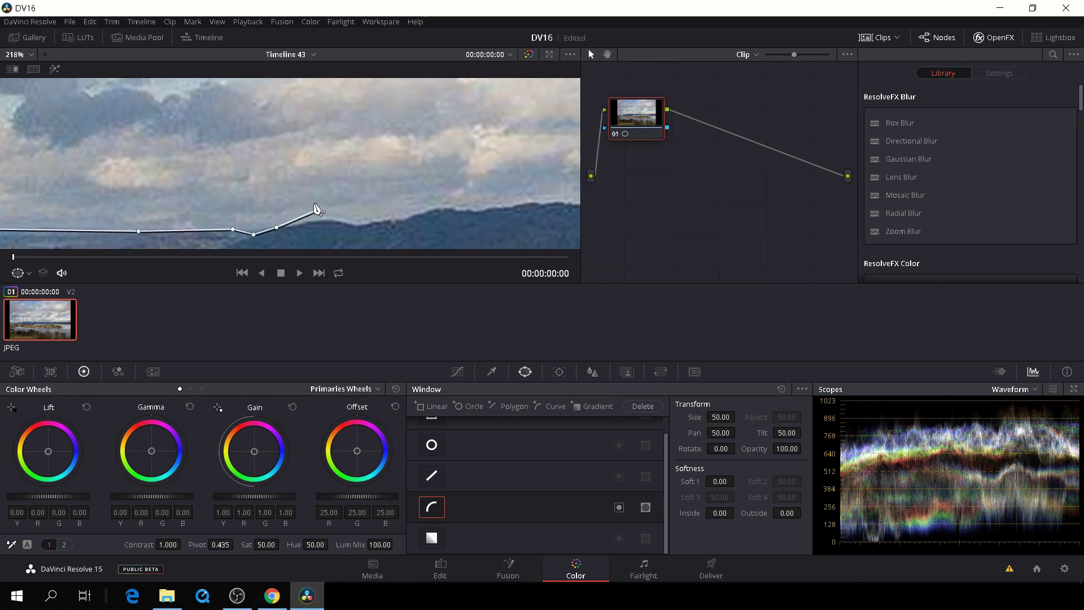
pyautogui.scroll(1, 326, 175)
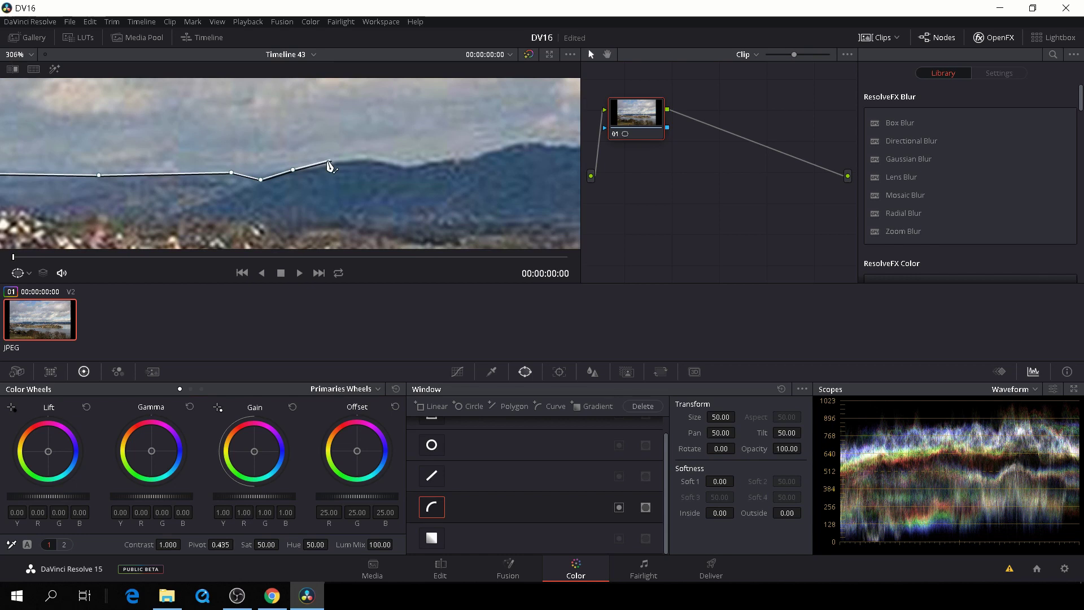
pyautogui.click(328, 164)
pyautogui.click(340, 163)
pyautogui.click(362, 157)
pyautogui.click(402, 165)
pyautogui.click(435, 162)
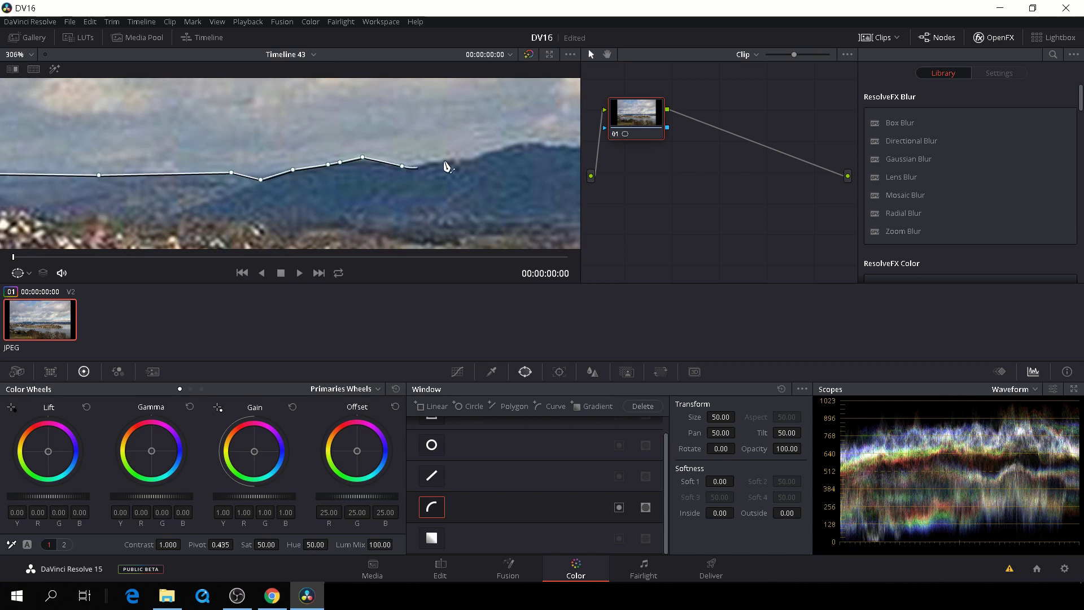
pyautogui.click(443, 161)
pyautogui.click(472, 162)
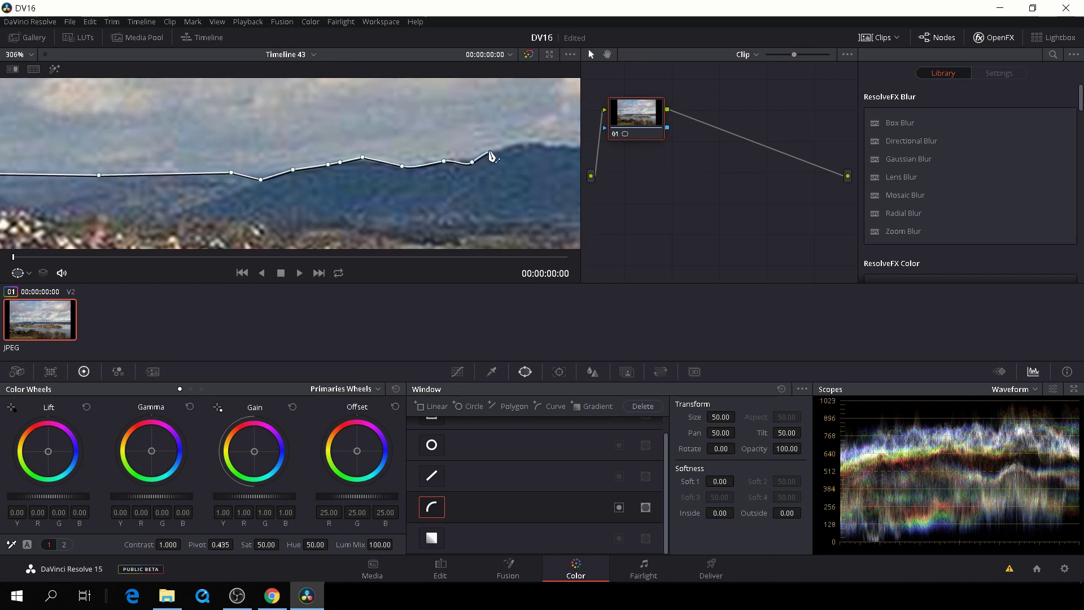
pyautogui.click(493, 150)
pyautogui.click(514, 145)
pyautogui.click(527, 143)
pyautogui.click(545, 141)
# Undo the misplaced crest points and re-trace the hill slope and crest more closely
pyautogui.hotkey('ctrl', 'z')
pyautogui.hotkey('ctrl', 'z')
pyautogui.hotkey('ctrl', 'z')
pyautogui.hotkey('ctrl', 'z')
pyautogui.hotkey('ctrl', 'z')
pyautogui.click(478, 159)
pyautogui.click(484, 151)
pyautogui.click(507, 145)
pyautogui.click(520, 141)
pyautogui.click(524, 145)
pyautogui.click(531, 139)
pyautogui.click(541, 141)
# Pan right and continue the mask along the flatter ridge to where it descends
pyautogui.moveTo(547, 150); pyautogui.dragTo(189, 188)
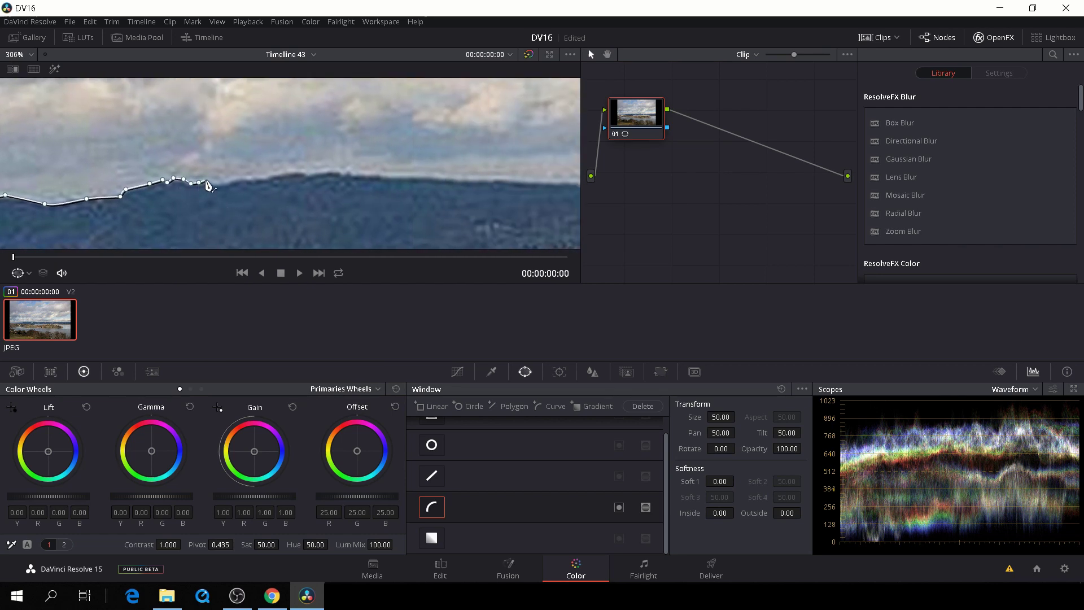
pyautogui.click(242, 178)
pyautogui.click(275, 176)
pyautogui.click(315, 177)
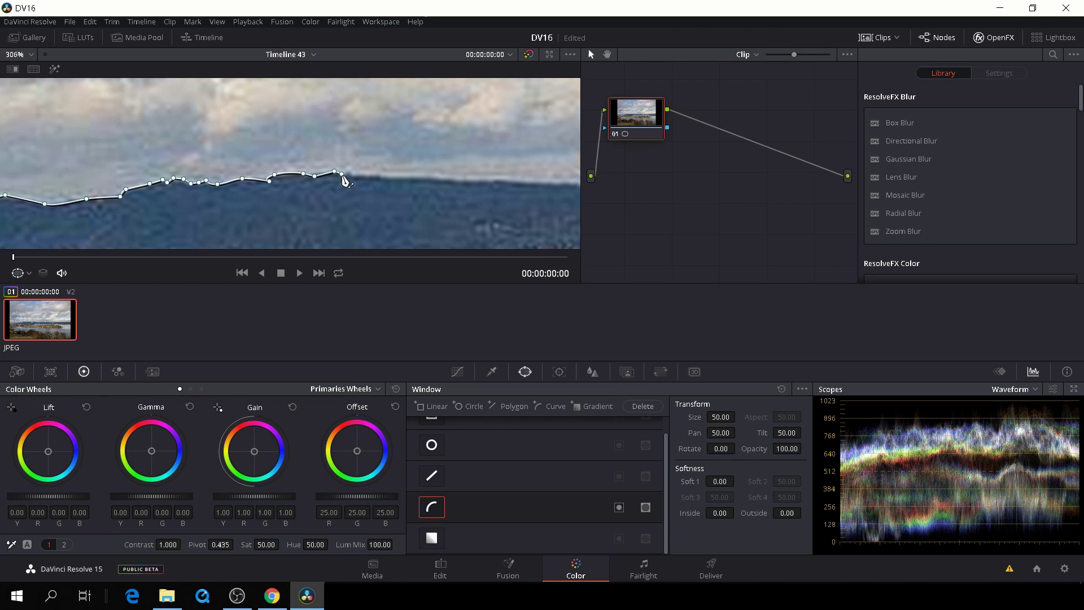
pyautogui.click(359, 177)
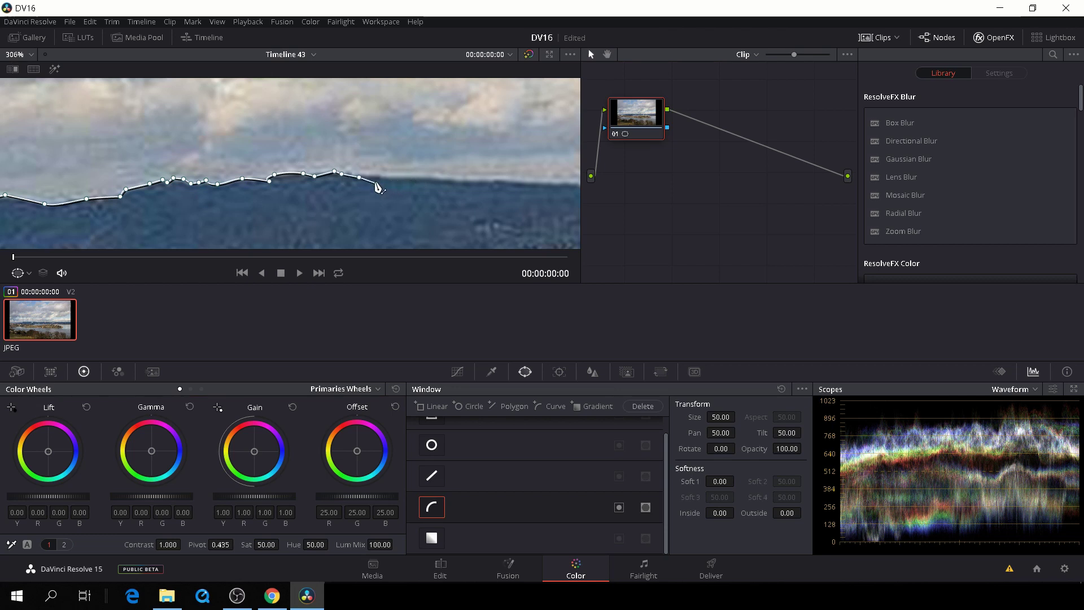
pyautogui.click(375, 174)
pyautogui.click(389, 178)
pyautogui.click(430, 178)
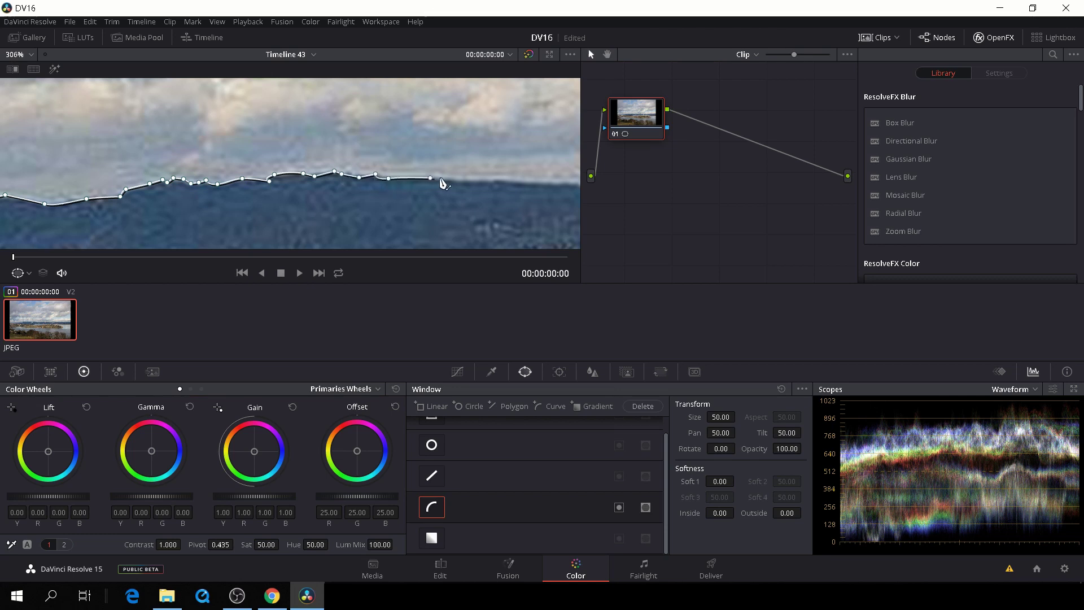
pyautogui.click(455, 180)
pyautogui.click(481, 180)
pyautogui.click(490, 182)
pyautogui.click(500, 177)
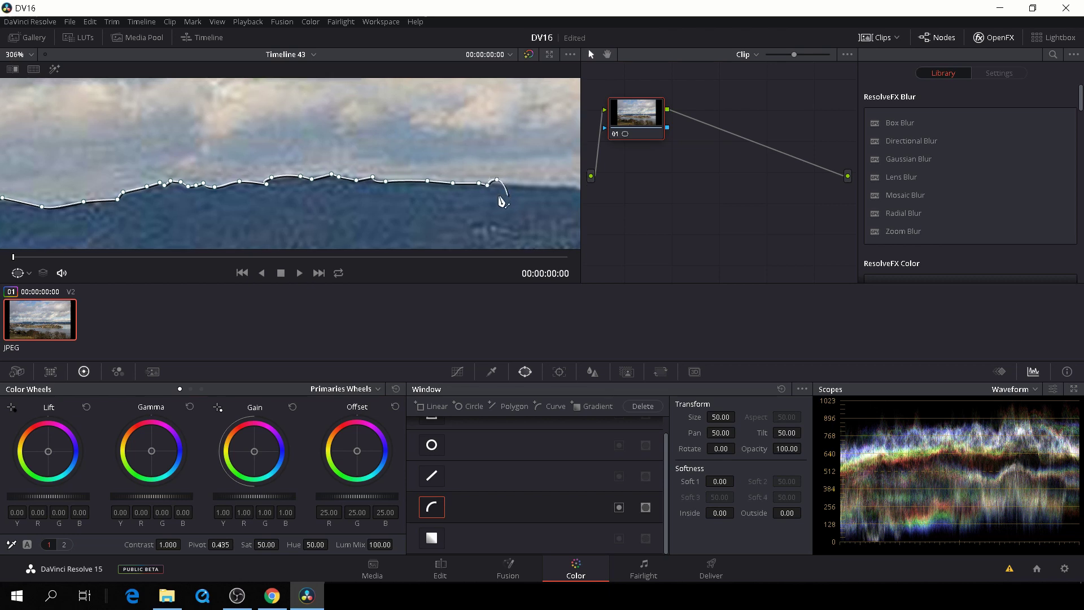
# Pan right and add mask points where the ridge slopes down
pyautogui.moveTo(502, 200); pyautogui.dragTo(305, 185)
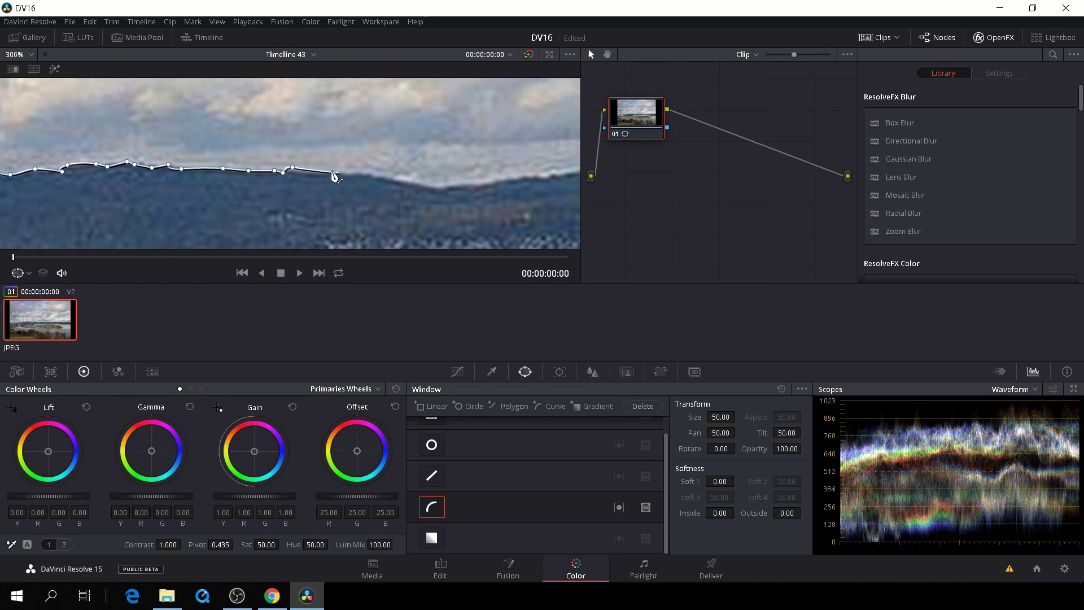
pyautogui.click(333, 174)
pyautogui.click(364, 176)
pyautogui.click(396, 179)
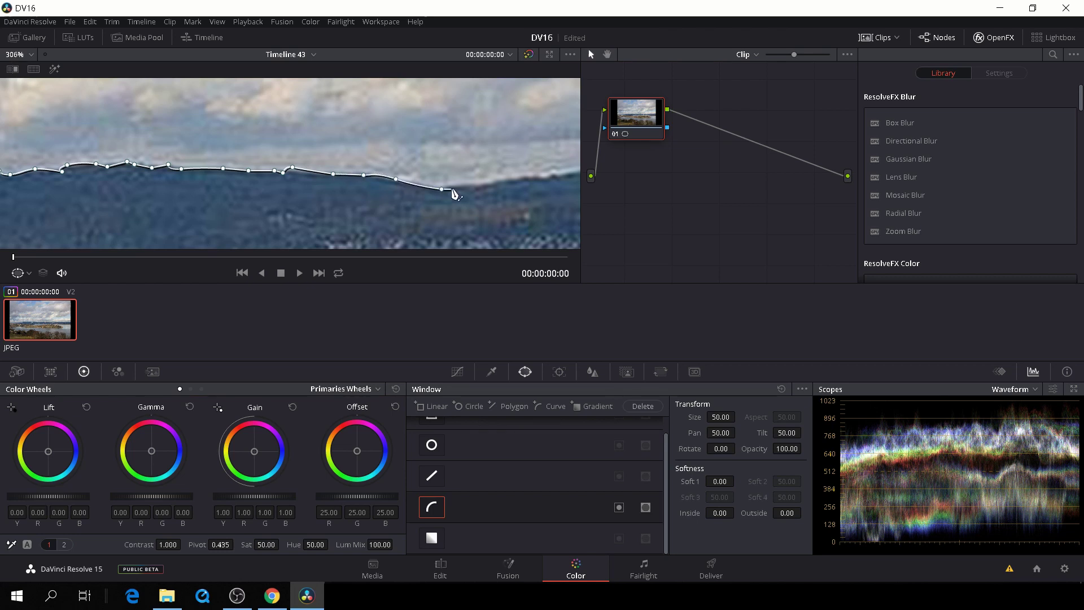
# Reveal the next stretch and trace the lower ridge and horizon toward the right
pyautogui.moveTo(455, 187); pyautogui.dragTo(197, 173)
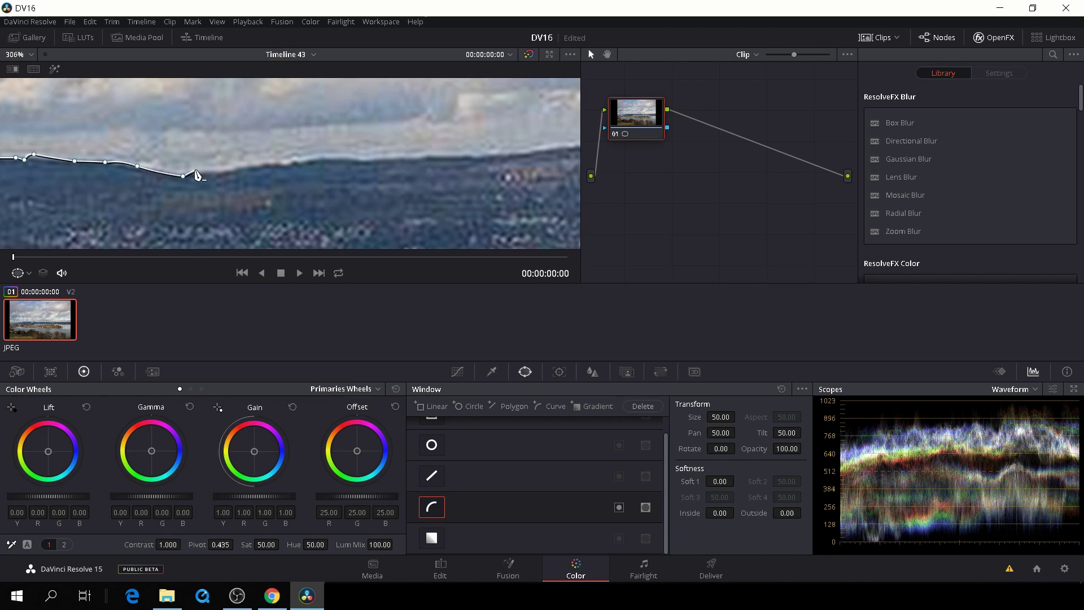
pyautogui.click(223, 170)
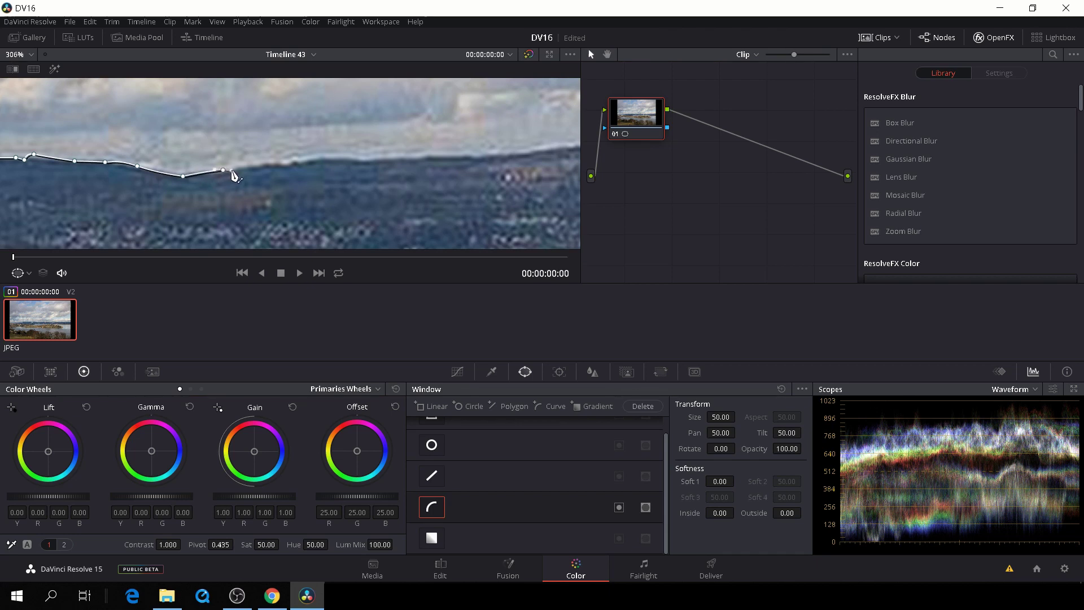
pyautogui.click(261, 163)
pyautogui.click(285, 162)
pyautogui.click(297, 158)
pyautogui.click(339, 159)
pyautogui.click(379, 161)
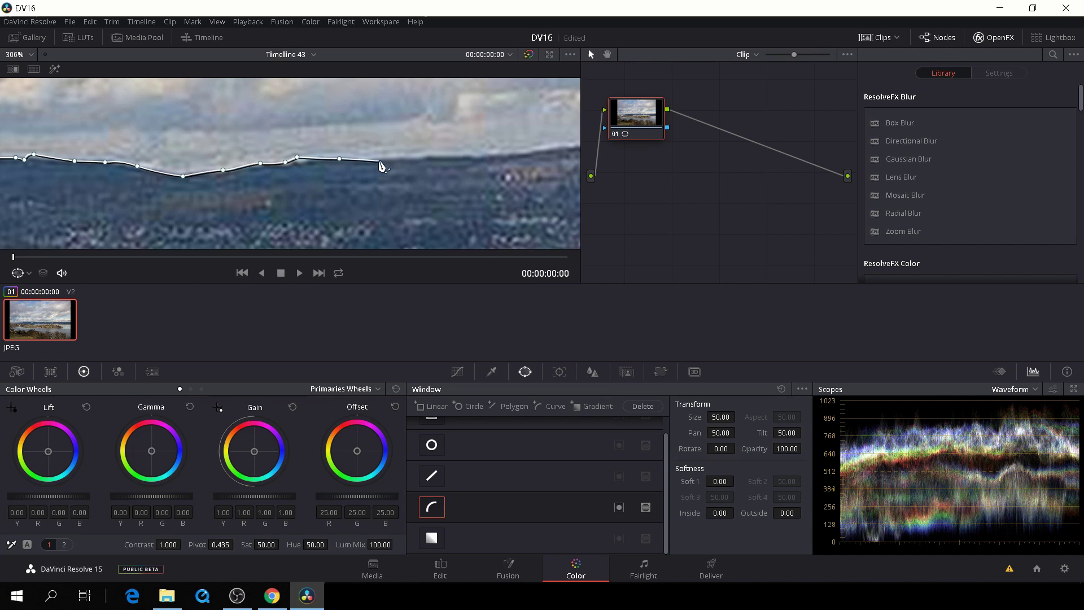
pyautogui.click(427, 157)
pyautogui.click(461, 155)
pyautogui.click(487, 156)
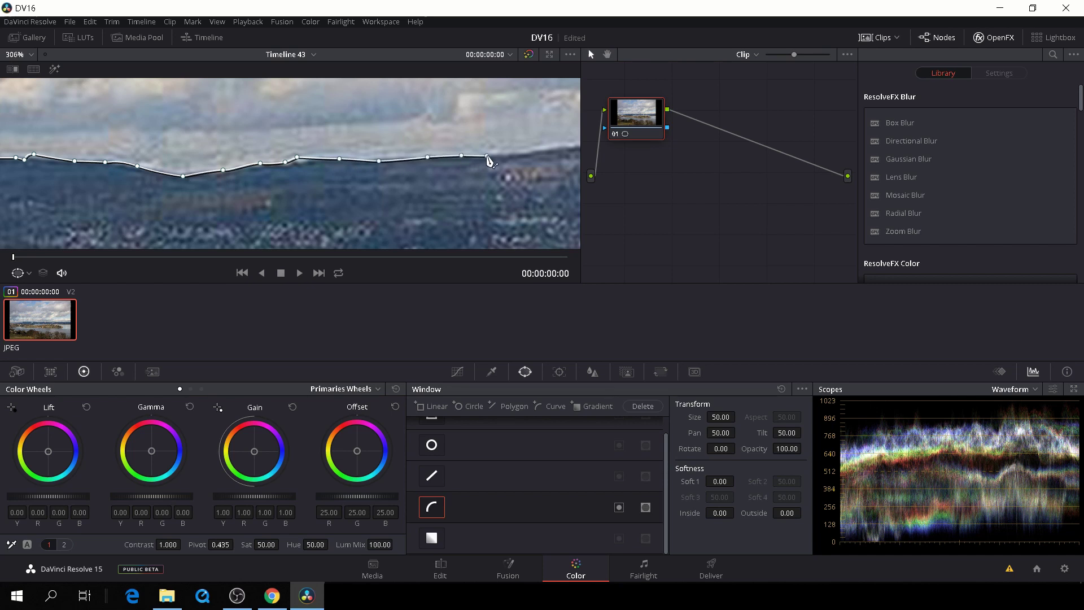
pyautogui.click(518, 154)
pyautogui.click(545, 150)
# Pan on, remove a misplaced point, and outline the rising hilltop contour
pyautogui.moveTo(515, 159); pyautogui.dragTo(61, 168)
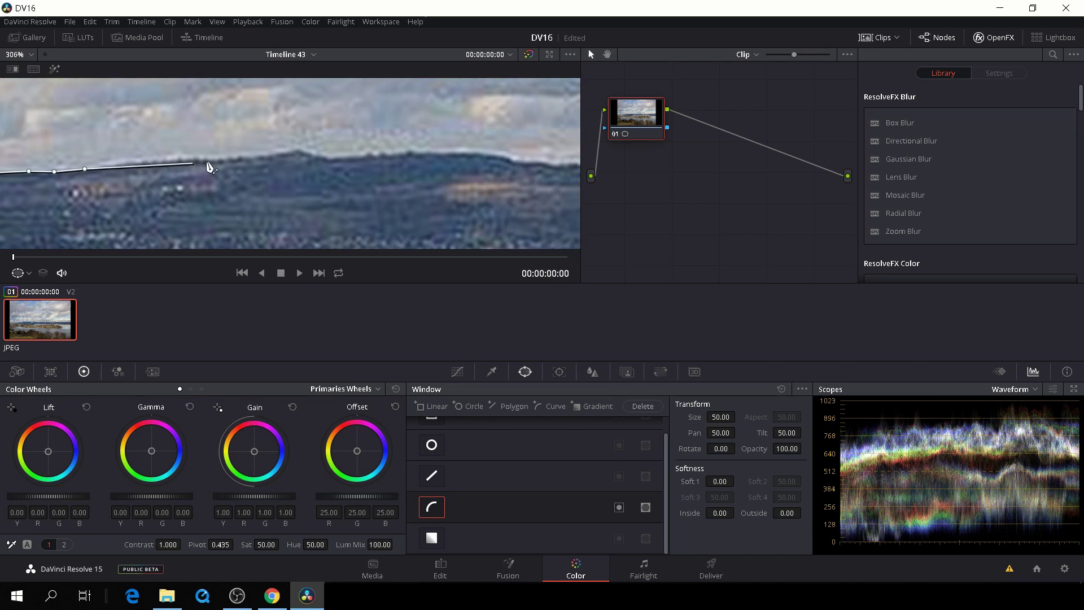
pyautogui.click(170, 155)
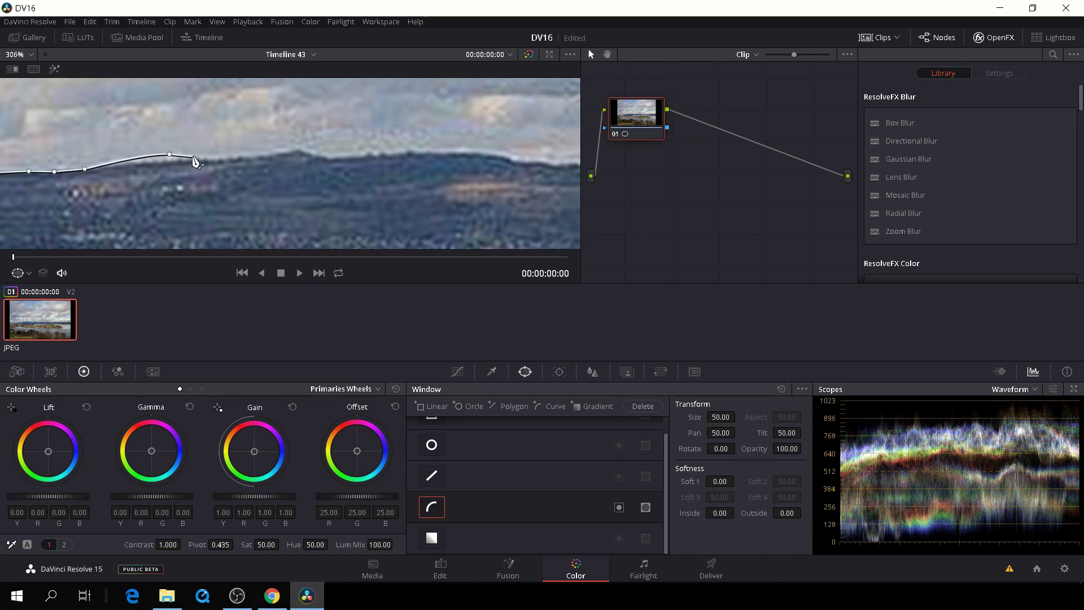
pyautogui.hotkey('ctrl', 'z')
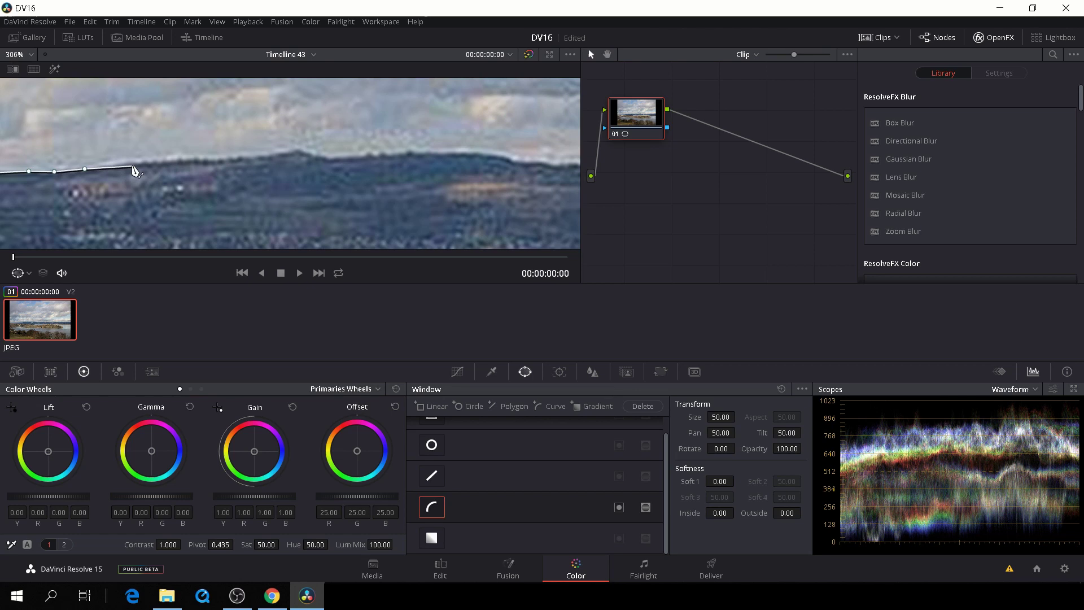
pyautogui.click(137, 162)
pyautogui.click(218, 158)
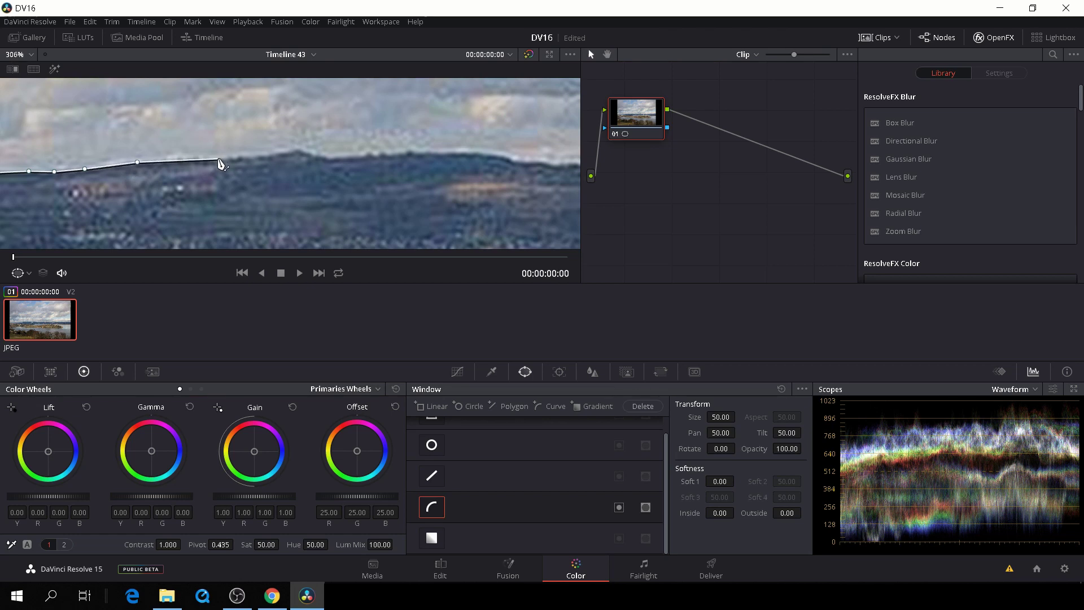
pyautogui.click(265, 155)
pyautogui.click(296, 149)
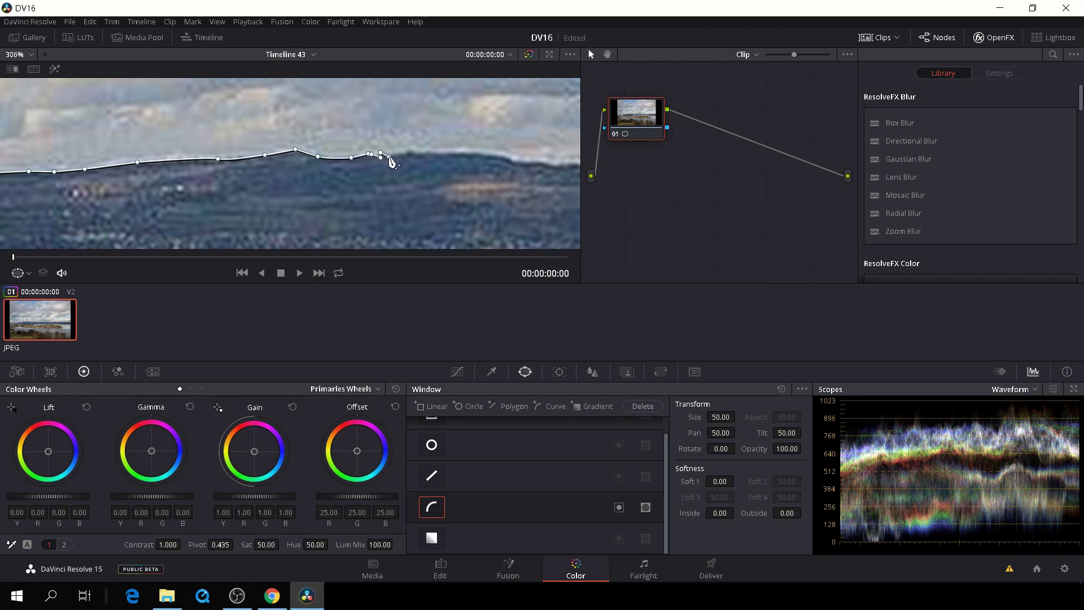
pyautogui.click(389, 157)
pyautogui.click(443, 154)
pyautogui.click(496, 156)
pyautogui.click(524, 165)
pyautogui.click(543, 163)
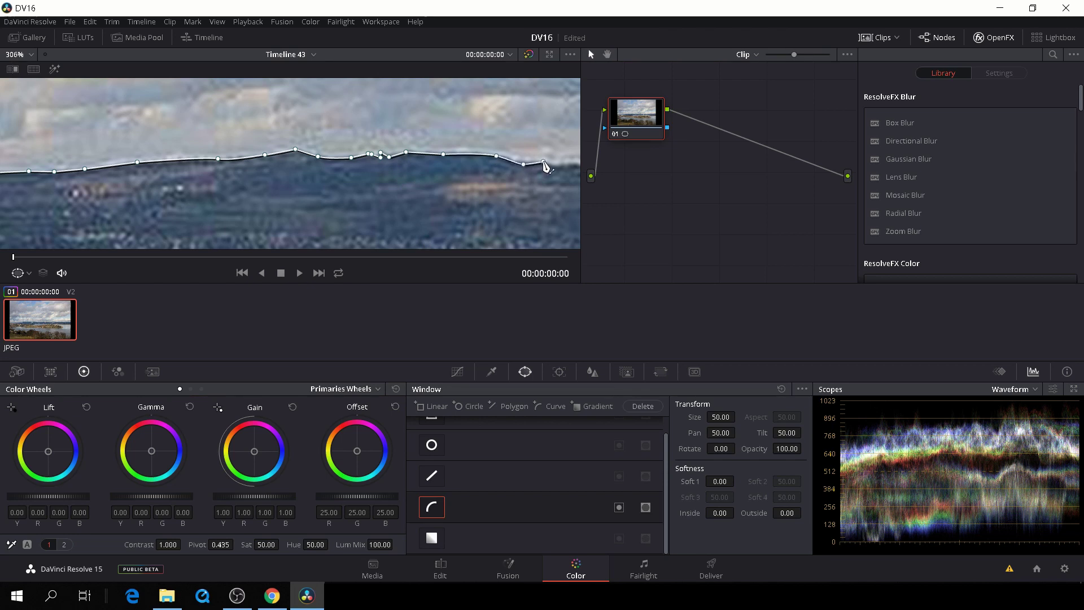
# Continue the outline across the dipping, bumpy stretch of hilltop
pyautogui.moveTo(557, 170); pyautogui.dragTo(193, 163)
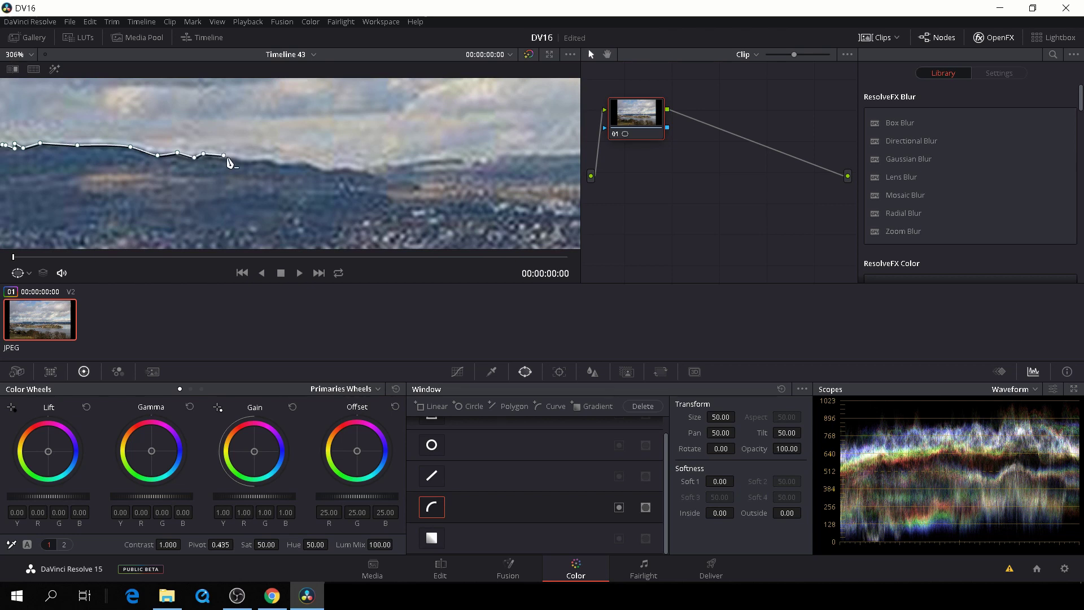
pyautogui.click(240, 160)
pyautogui.click(257, 160)
pyautogui.click(295, 167)
pyautogui.click(330, 169)
pyautogui.click(352, 166)
pyautogui.click(367, 172)
pyautogui.click(386, 168)
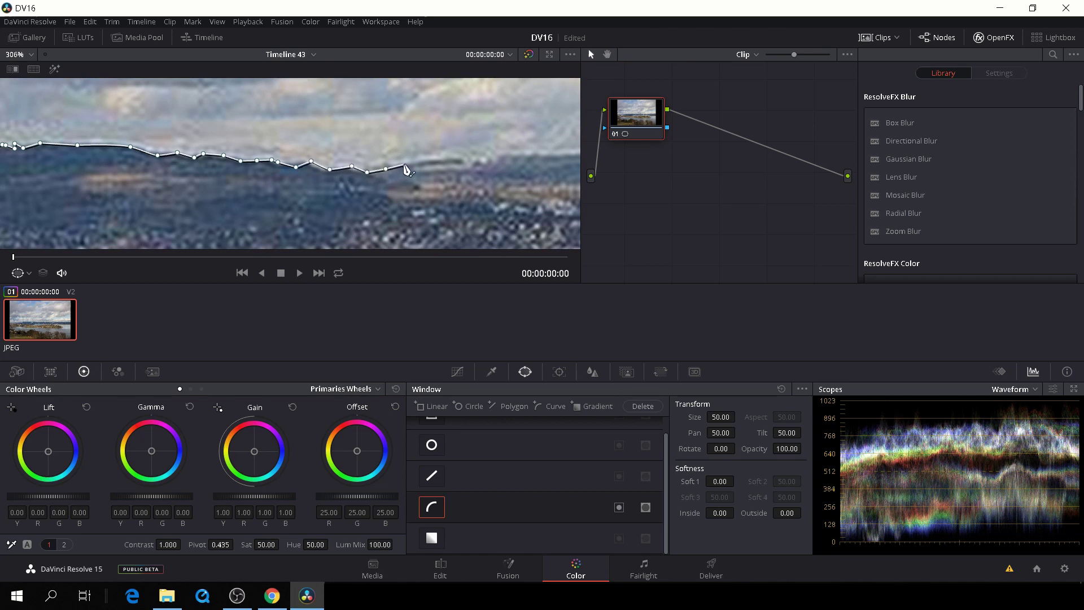
# Pan to the higher hills and trace points along their peaks
pyautogui.moveTo(406, 169); pyautogui.dragTo(153, 135)
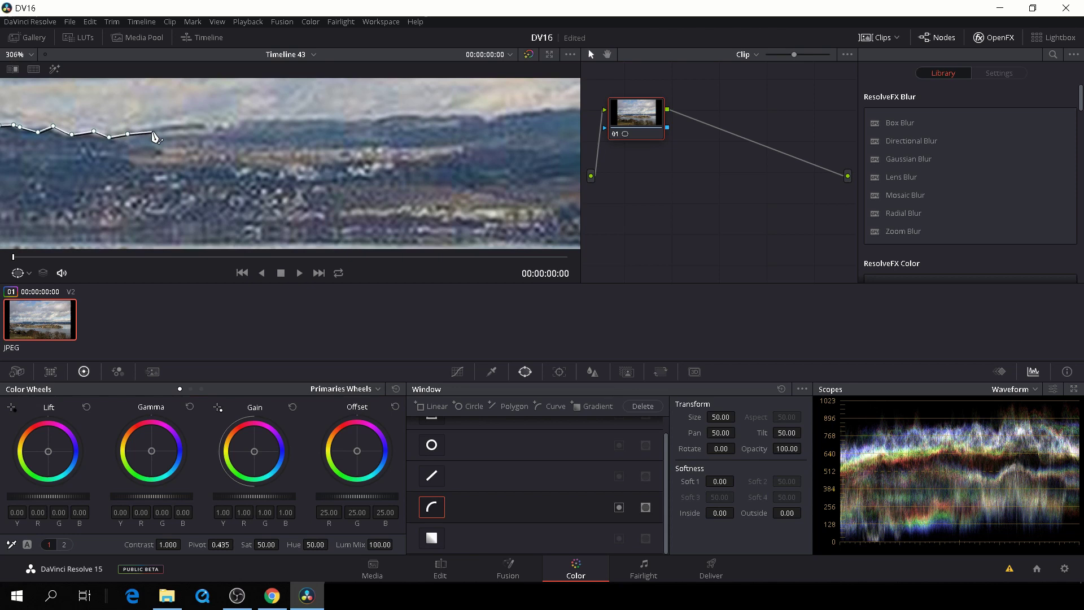
pyautogui.click(152, 132)
pyautogui.click(192, 123)
pyautogui.click(232, 130)
pyautogui.click(251, 118)
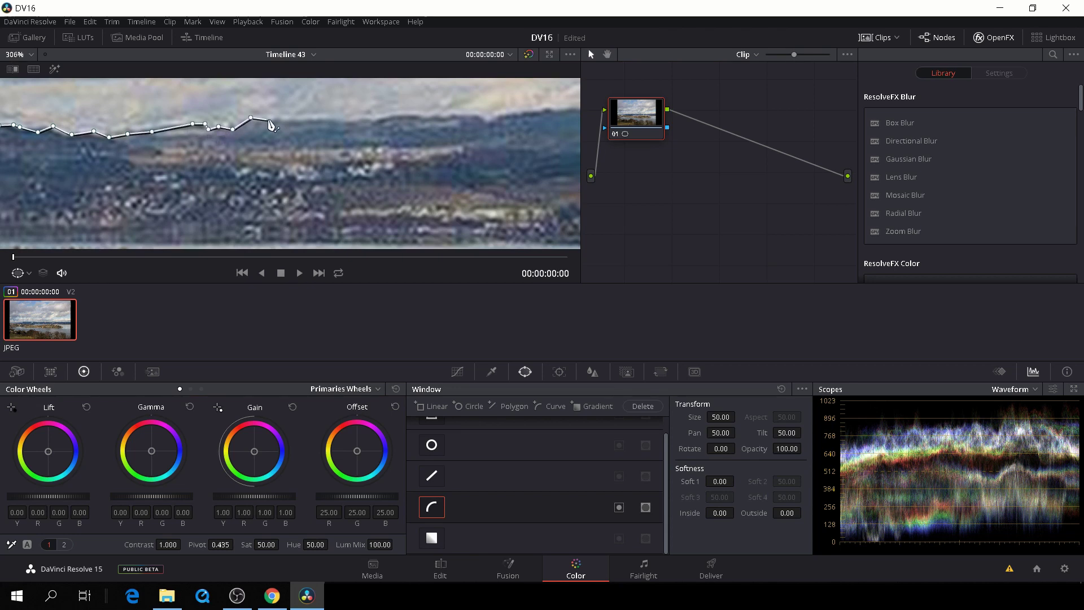
pyautogui.click(268, 120)
pyautogui.click(308, 119)
pyautogui.click(347, 118)
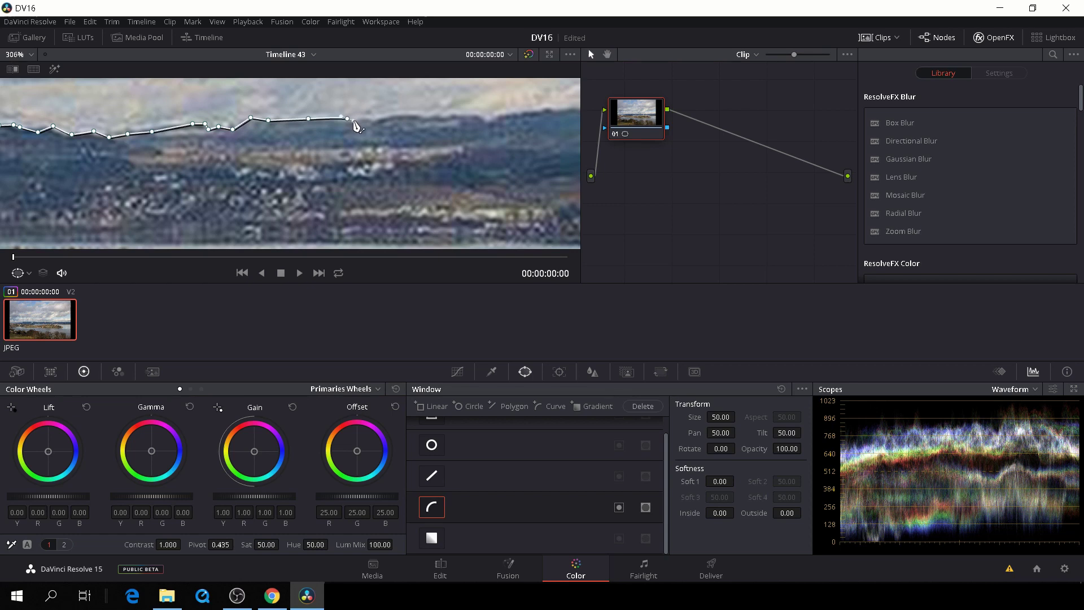
pyautogui.click(370, 120)
# Extend the outline along the ridge edge toward the right of this view
pyautogui.click(418, 114)
pyautogui.click(434, 115)
pyautogui.click(442, 115)
pyautogui.click(453, 115)
pyautogui.click(461, 113)
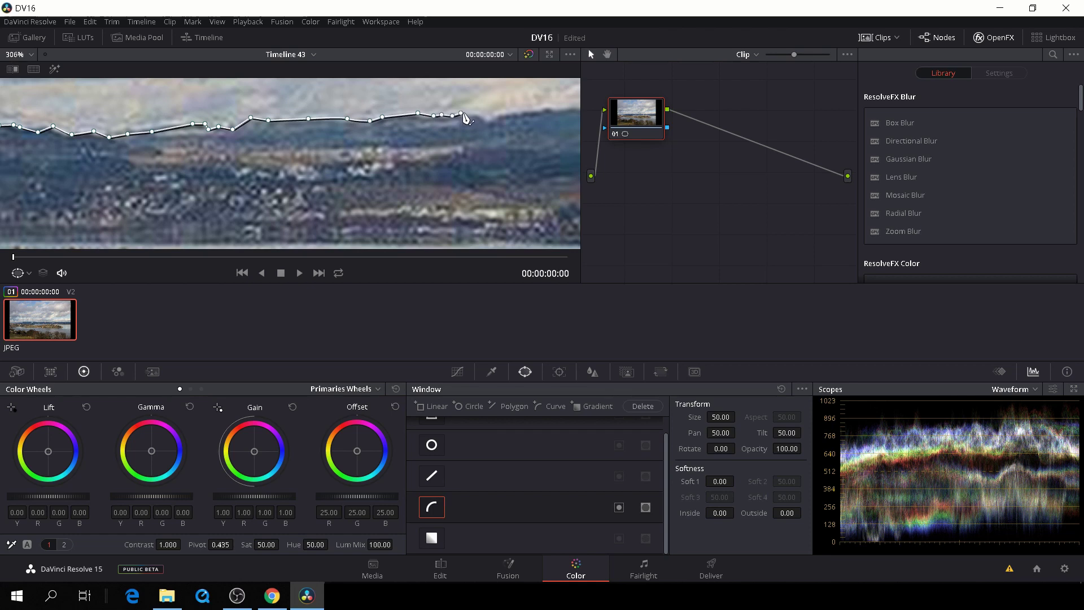
pyautogui.click(483, 117)
pyautogui.click(496, 120)
pyautogui.click(503, 114)
pyautogui.click(526, 113)
pyautogui.click(537, 109)
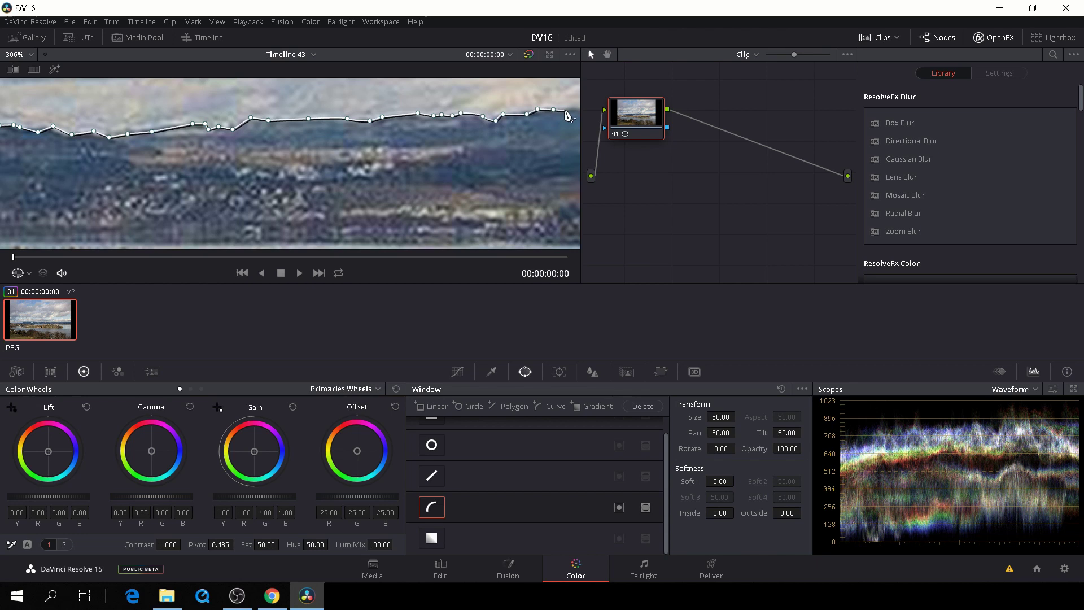
# Pan on and follow the gentle slope and descending hill with mask points
pyautogui.moveTo(573, 115); pyautogui.dragTo(179, 143)
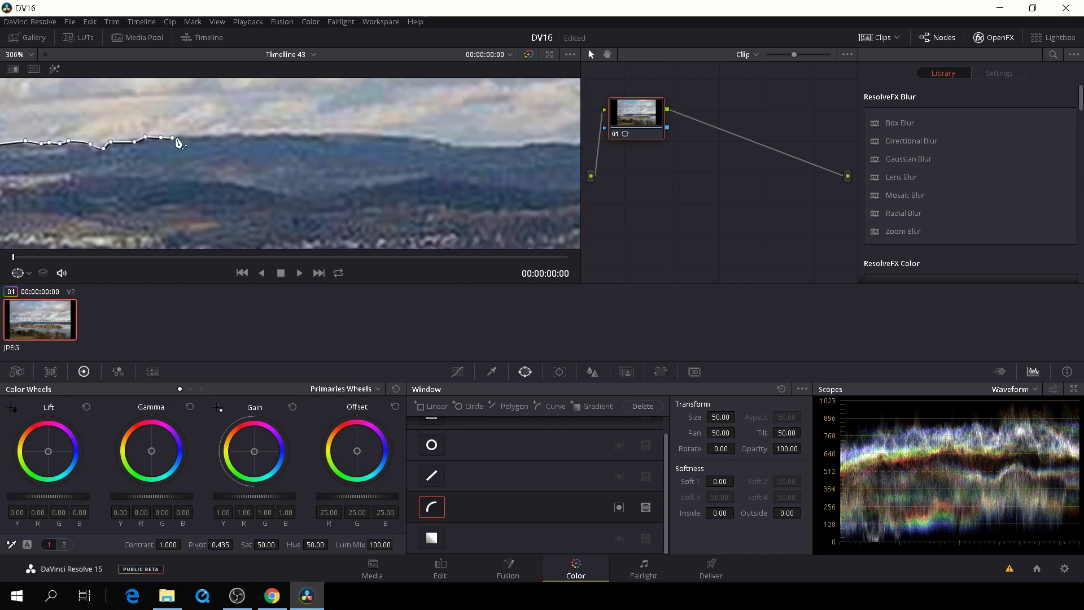
pyautogui.click(202, 136)
pyautogui.click(265, 136)
pyautogui.click(283, 132)
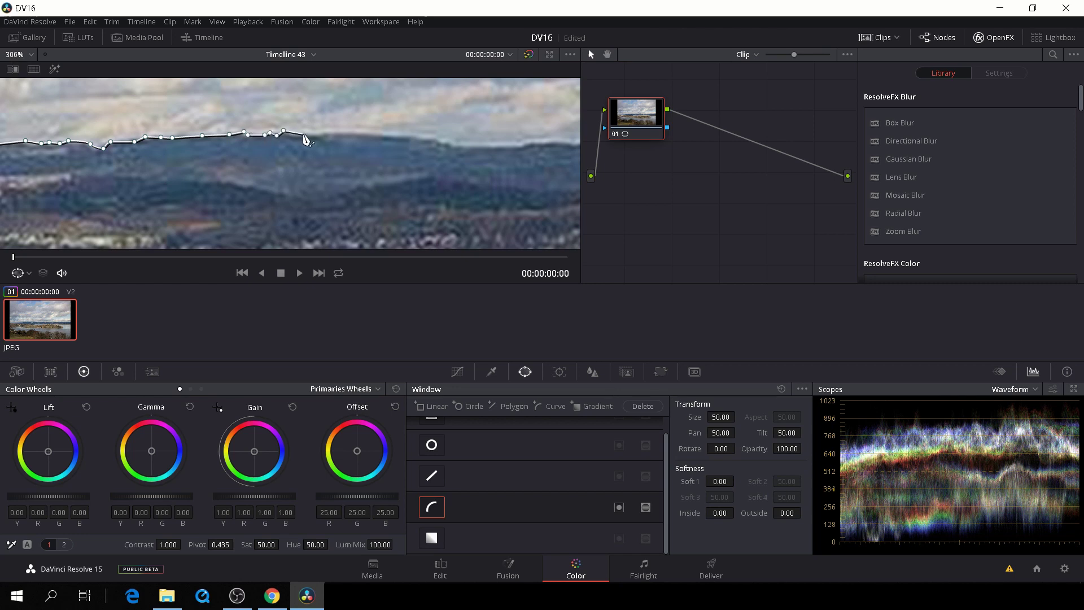
pyautogui.click(297, 136)
pyautogui.click(314, 135)
pyautogui.click(333, 132)
pyautogui.click(416, 137)
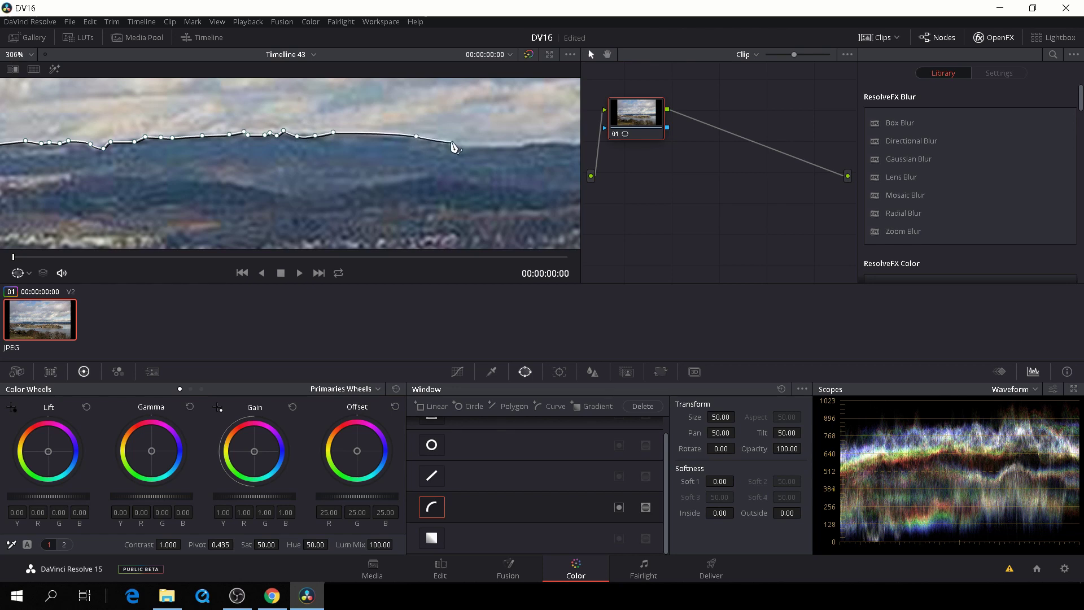
pyautogui.click(451, 142)
pyautogui.click(488, 148)
pyautogui.click(526, 144)
pyautogui.click(543, 142)
# Trace the distant horizon in the last stretch out past the image's right edge
pyautogui.moveTo(528, 152); pyautogui.dragTo(163, 164)
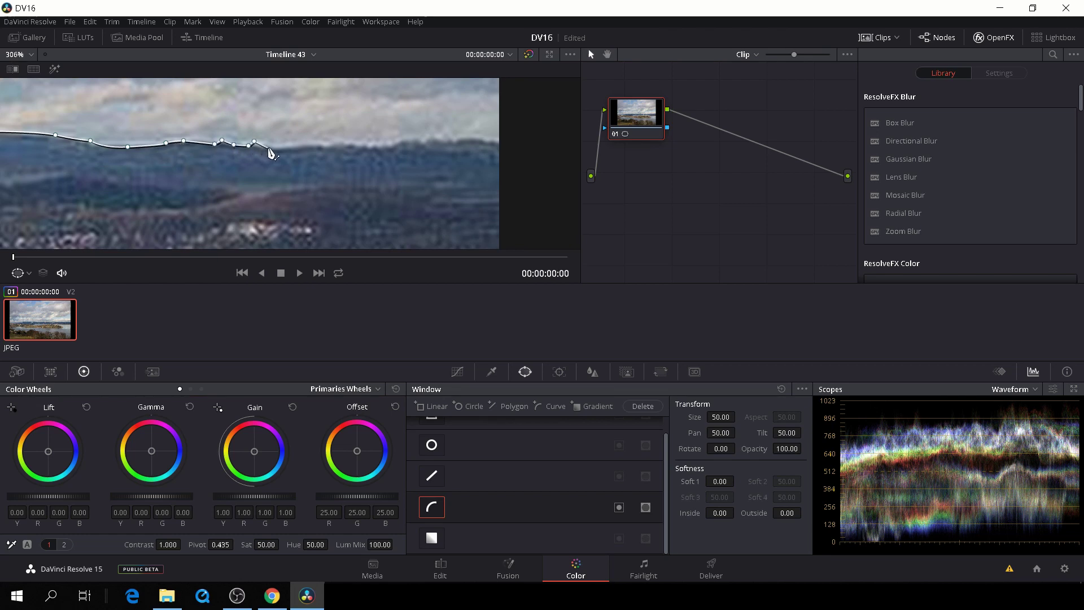
pyautogui.click(269, 148)
pyautogui.click(292, 146)
pyautogui.click(314, 145)
pyautogui.click(340, 148)
pyautogui.click(355, 141)
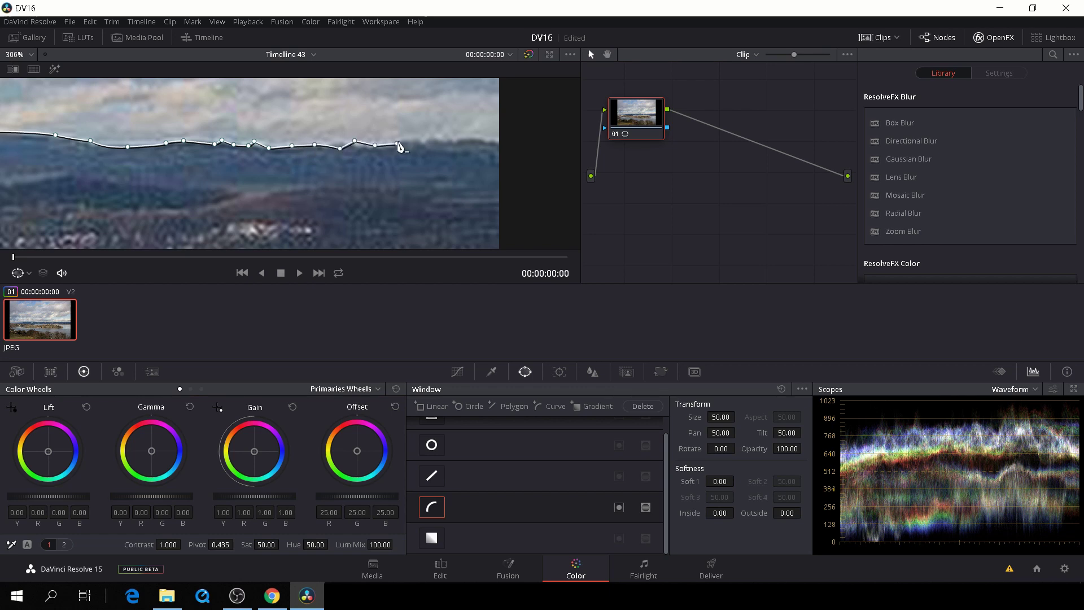
pyautogui.click(434, 139)
pyautogui.click(458, 142)
pyautogui.click(469, 138)
pyautogui.click(484, 137)
# Zoom out, add points above both top corners, and close the curve at the horizon's left end
pyautogui.scroll(-3, 520, 140)
pyautogui.scroll(-10, 520, 141)
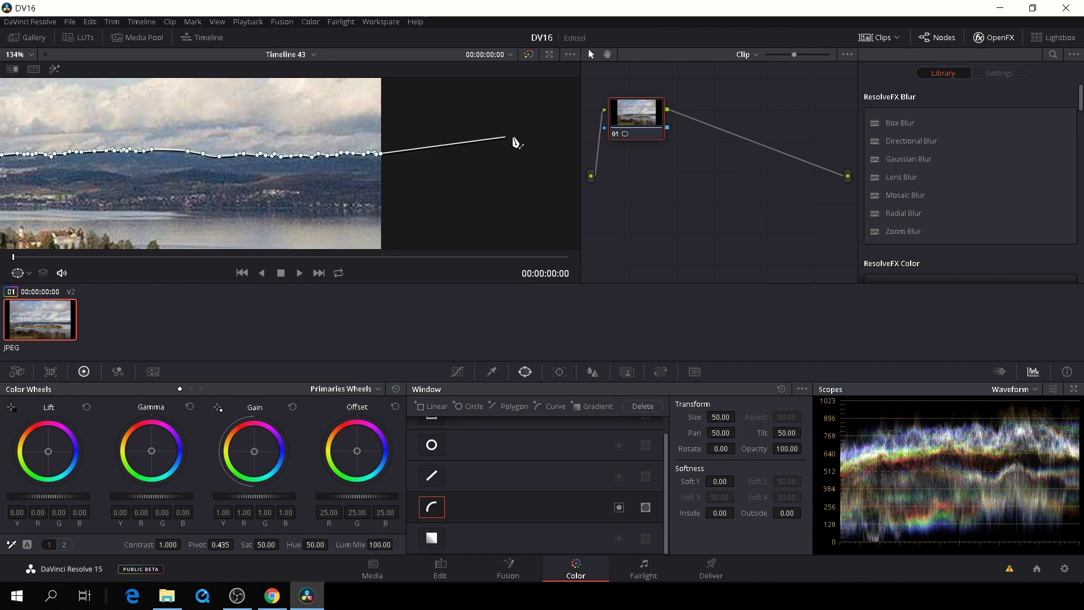
pyautogui.scroll(-5, 448, 152)
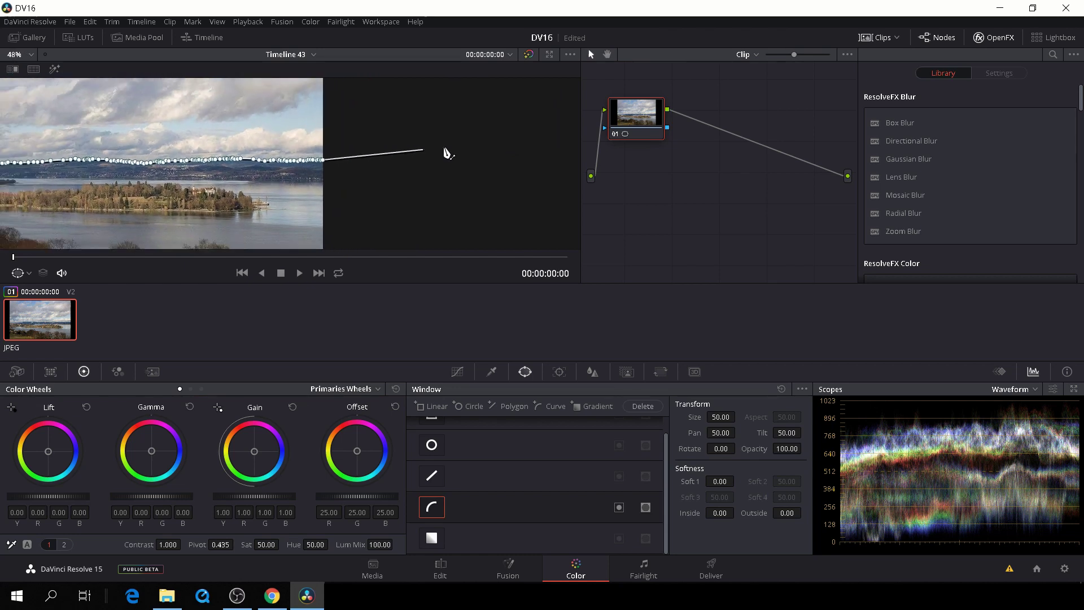
pyautogui.moveTo(447, 152); pyautogui.dragTo(520, 171)
pyautogui.moveTo(428, 111); pyautogui.dragTo(443, 174)
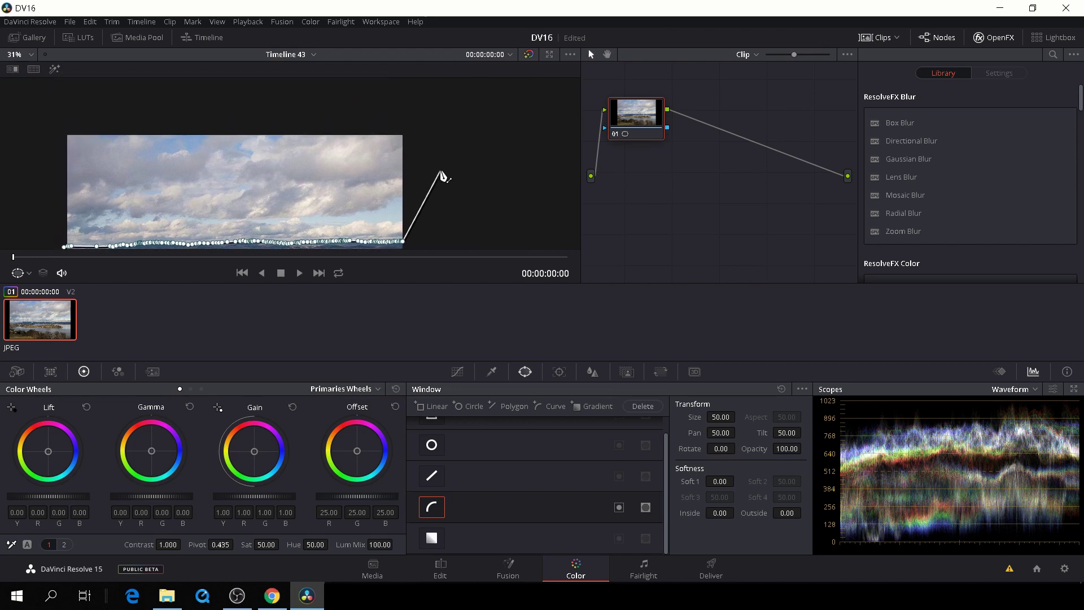
pyautogui.click(419, 114)
pyautogui.click(49, 112)
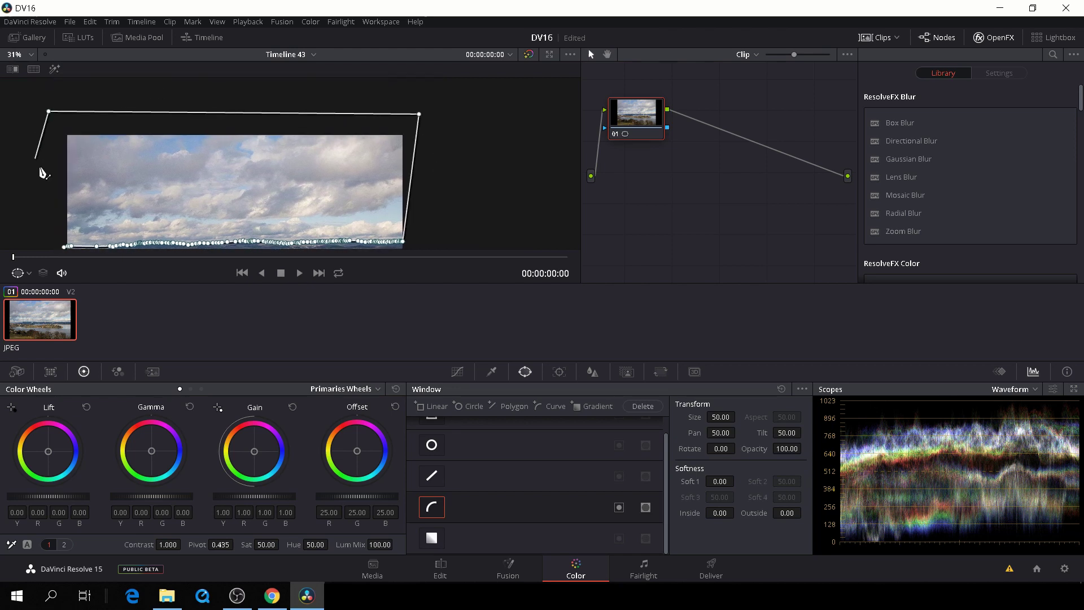
pyautogui.click(44, 199)
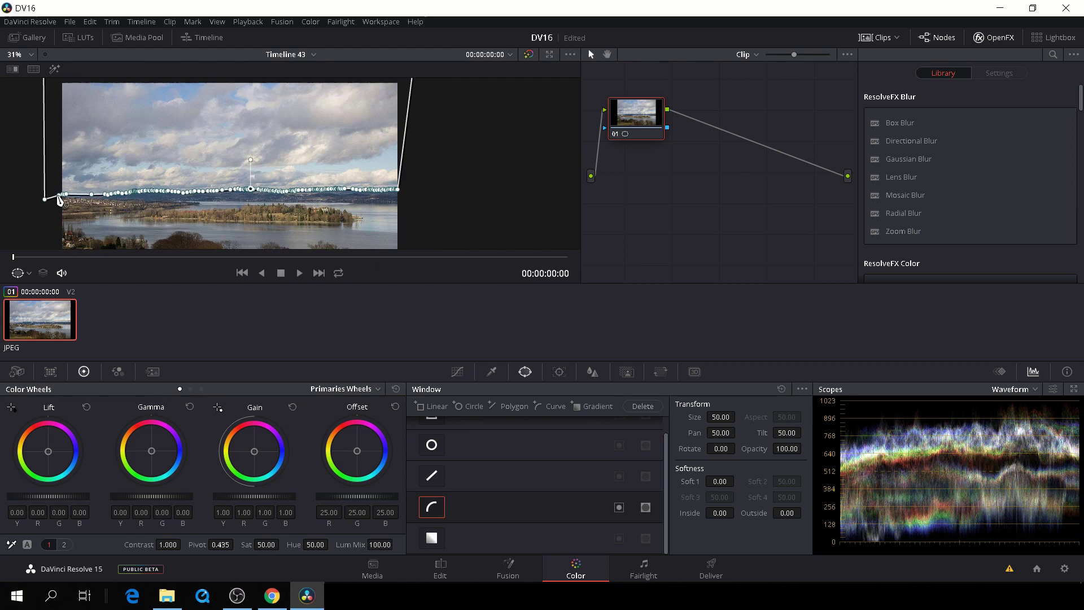
pyautogui.click(59, 198)
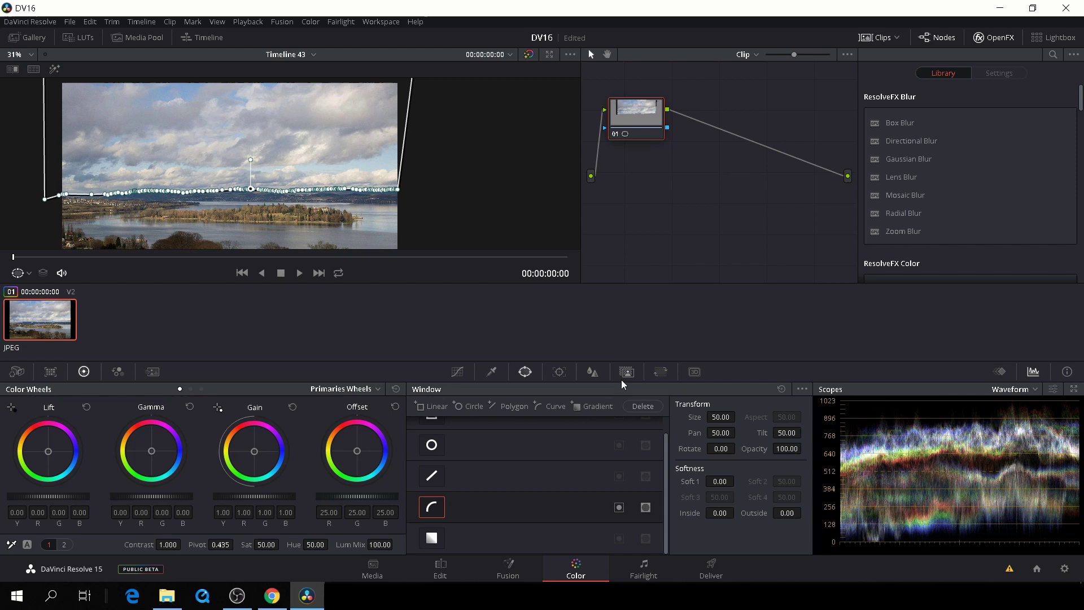
# Add an alpha output to the node tree for the sky mask, then return to the Edit page
pyautogui.click(619, 507)
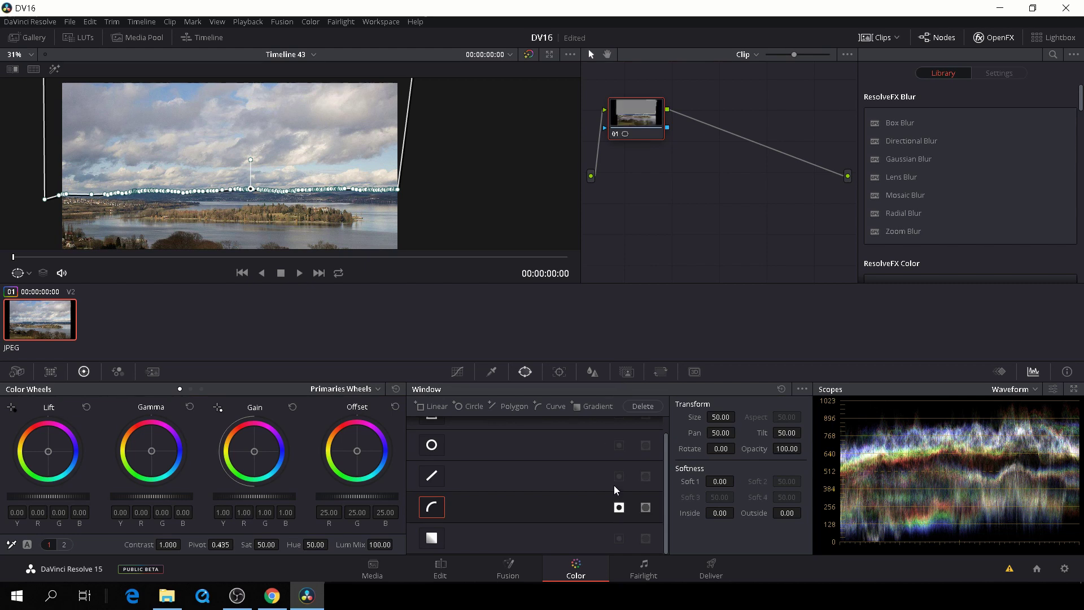
pyautogui.rightClick(707, 177)
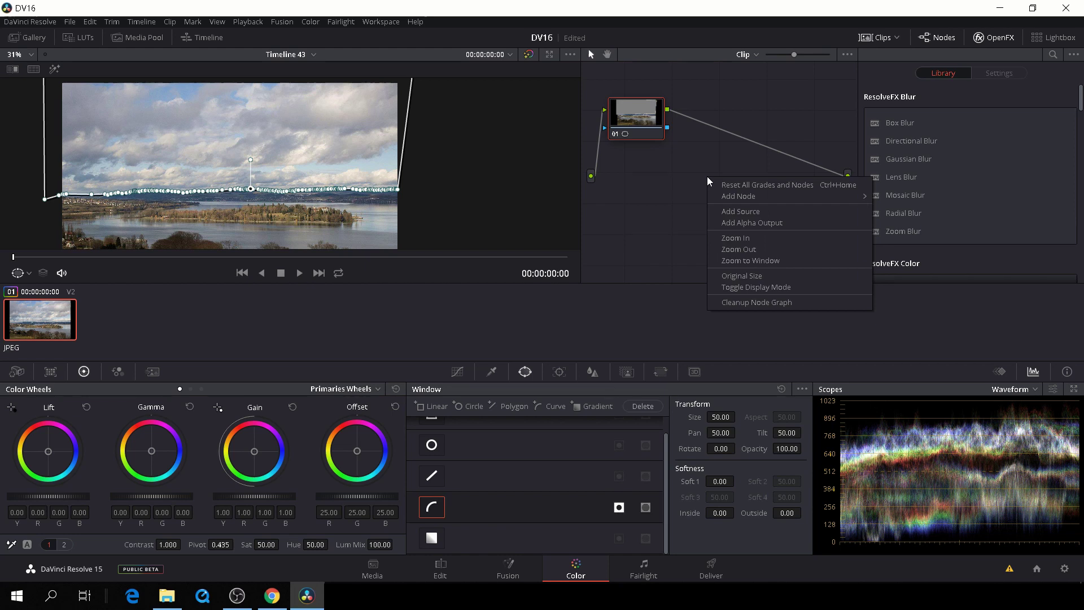
pyautogui.click(736, 222)
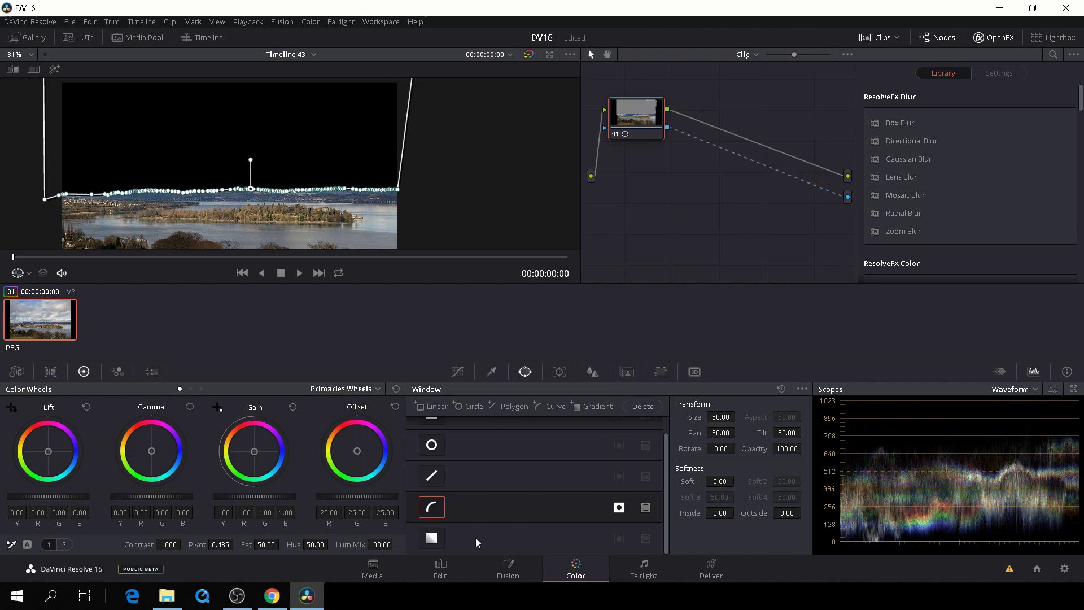
pyautogui.click(435, 573)
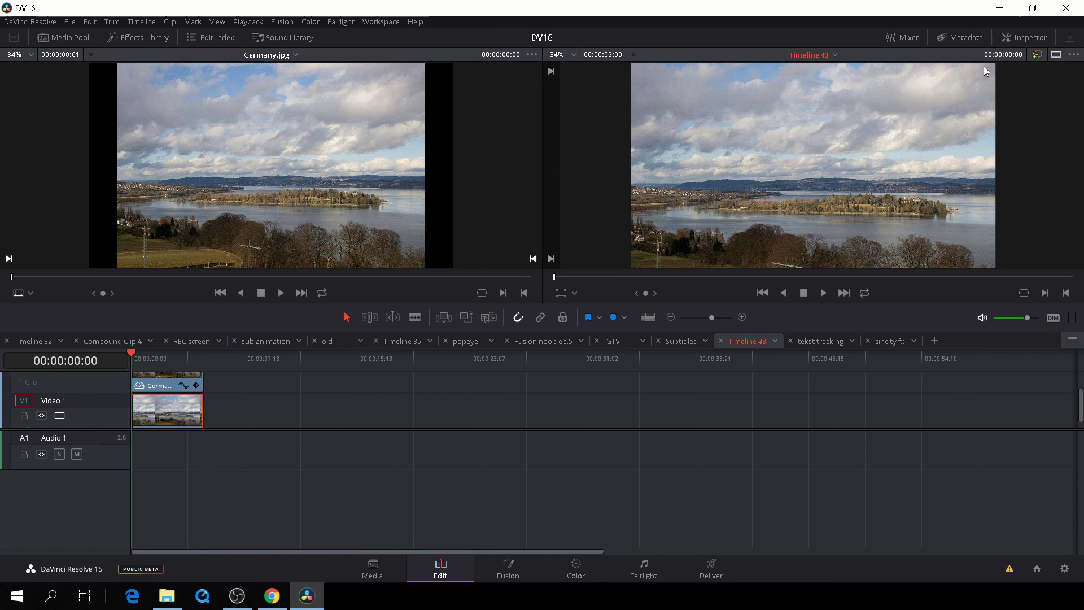
# Raise the Germany.jpg photo's Transform Zoom from 1.230 to 1.480 in the Inspector
pyautogui.click(1025, 37)
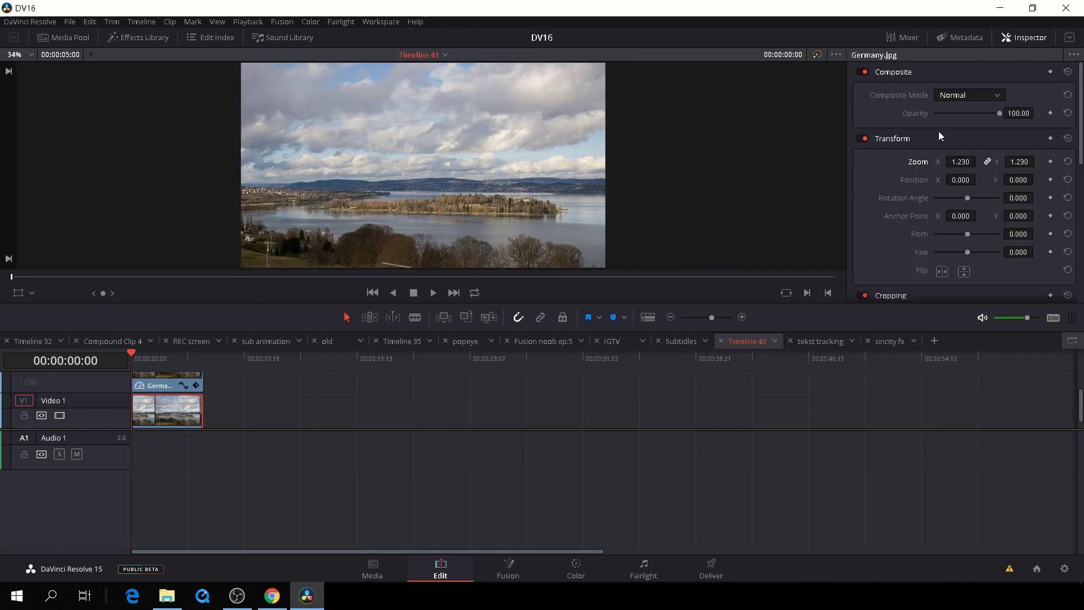
pyautogui.moveTo(960, 161); pyautogui.dragTo(979, 161)
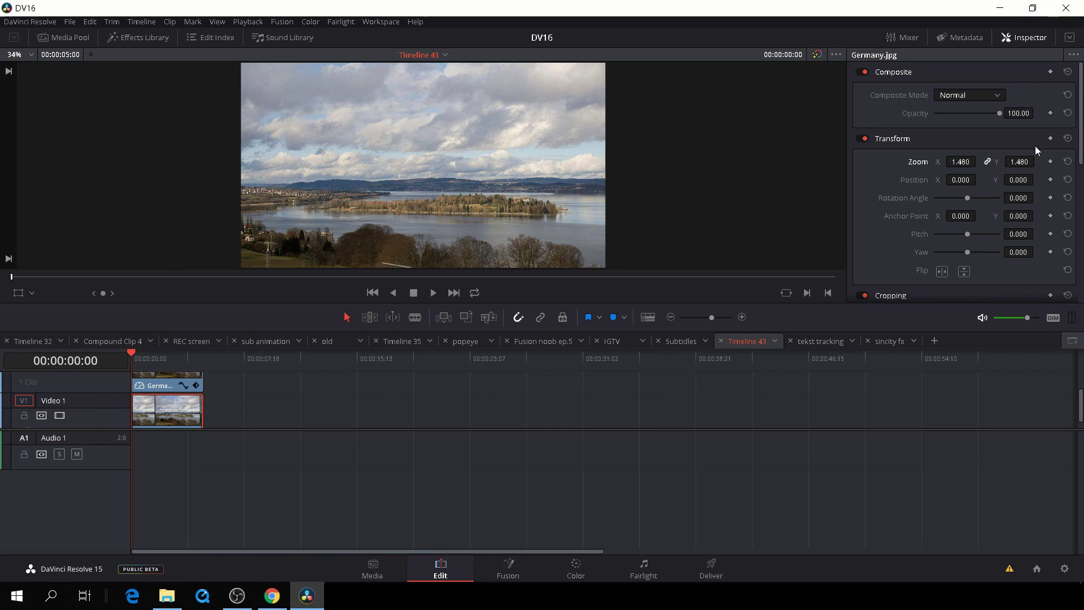
# Keyframe Position X at -70 at the start and -29 at 00:00:05:00, then play the pan
pyautogui.moveTo(962, 179)
pyautogui.mouseDown()
pyautogui.moveTo(979, 180)
pyautogui.moveTo(953, 180)
pyautogui.mouseUp()
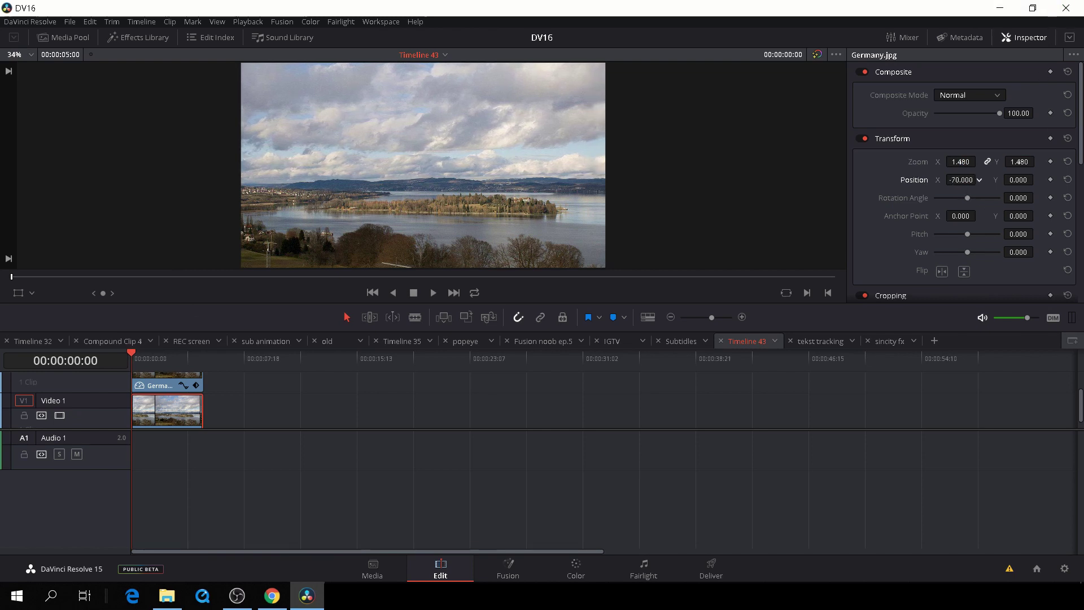
pyautogui.click(1050, 179)
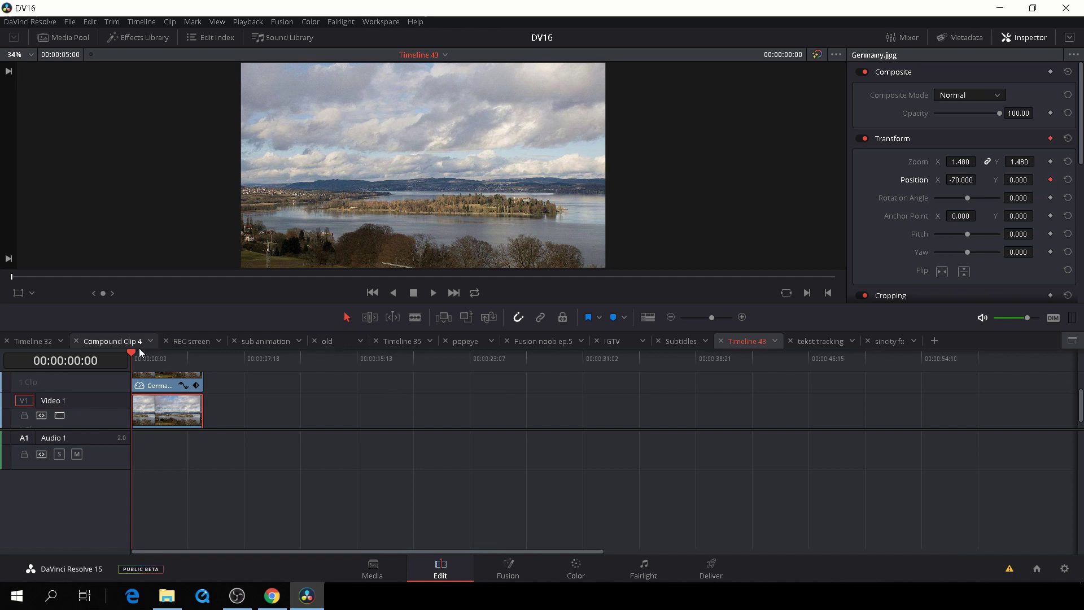
pyautogui.moveTo(133, 356); pyautogui.dragTo(199, 367)
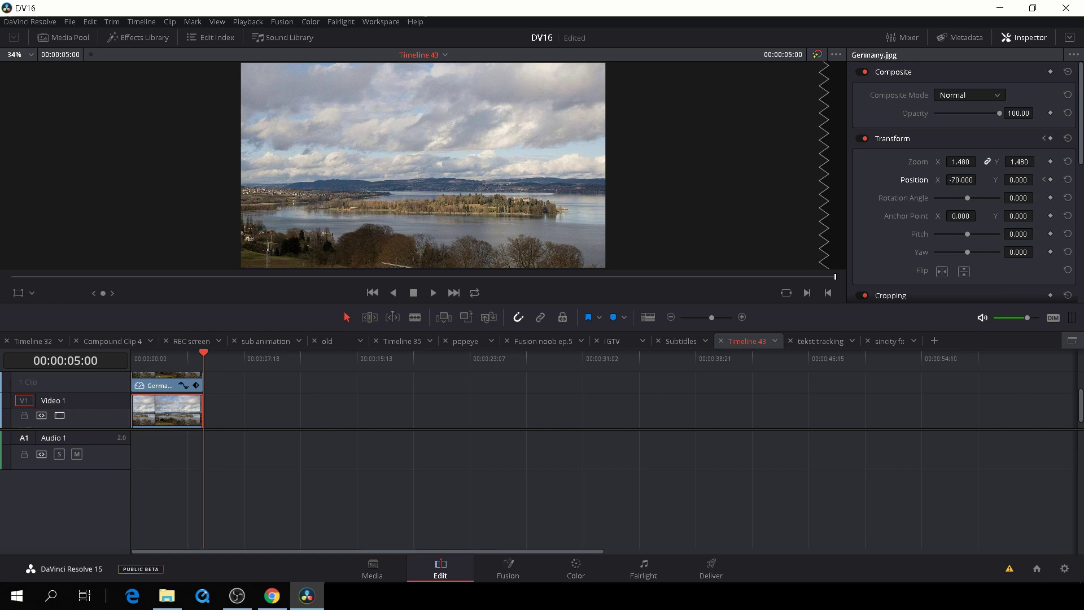
pyautogui.moveTo(962, 180)
pyautogui.mouseDown()
pyautogui.moveTo(939, 180)
pyautogui.moveTo(977, 180)
pyautogui.mouseUp()
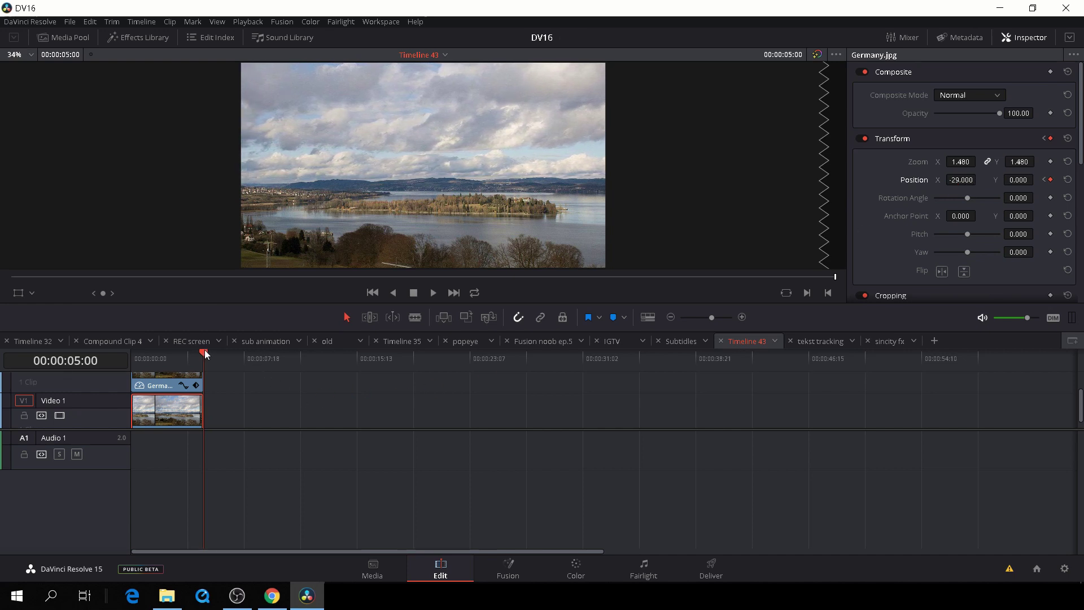
pyautogui.moveTo(204, 354); pyautogui.dragTo(131, 355)
pyautogui.press('space')
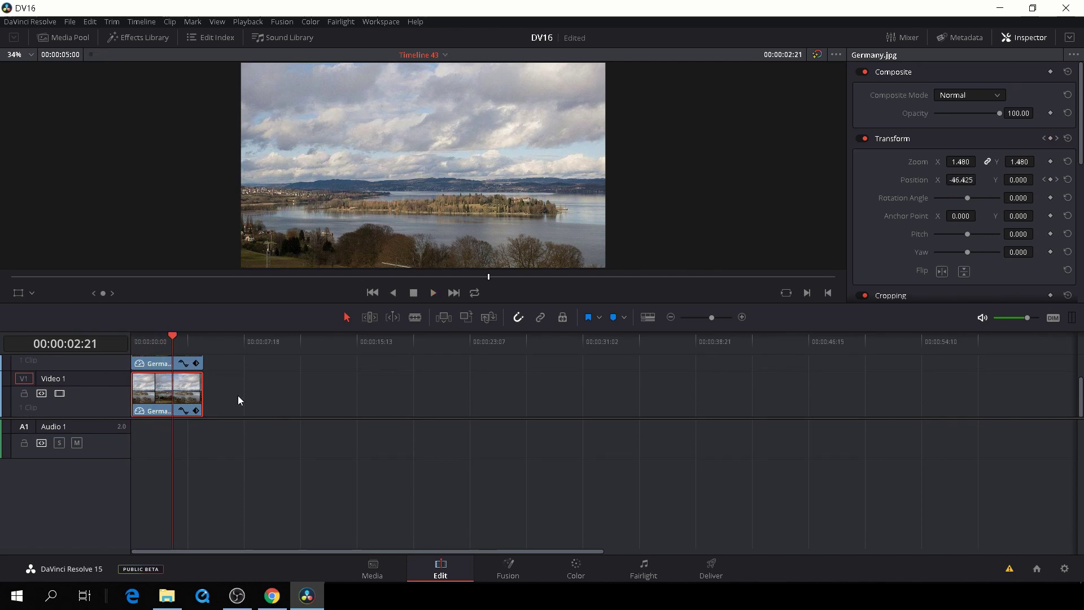
# Merge both stacked Germany.jpg clips into a new compound clip, Compound Clip 8
pyautogui.moveTo(239, 402); pyautogui.dragTo(188, 384)
pyautogui.rightClick(189, 384)
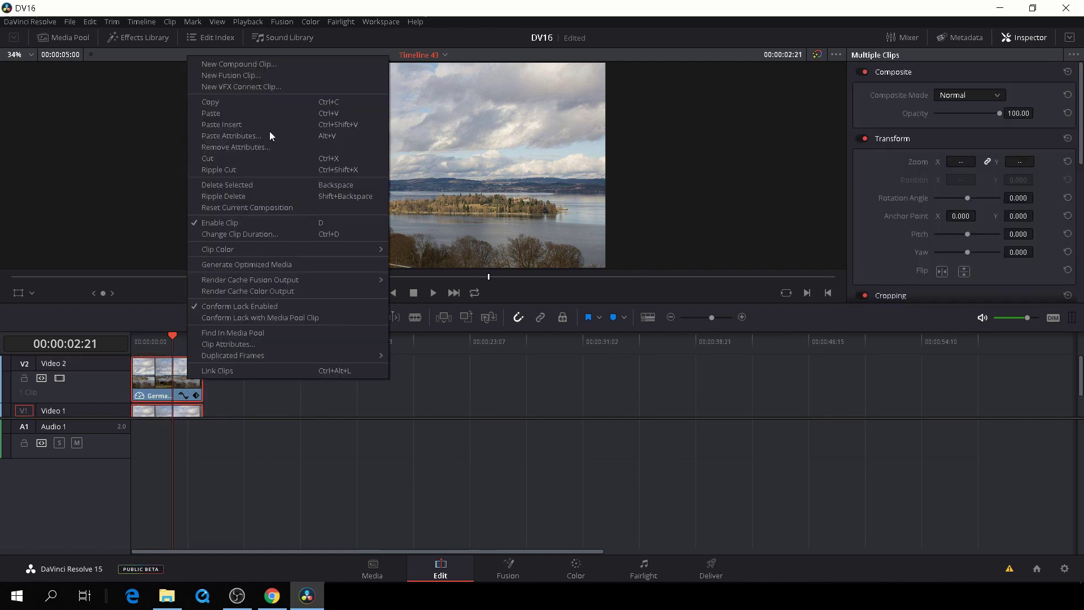
pyautogui.click(272, 64)
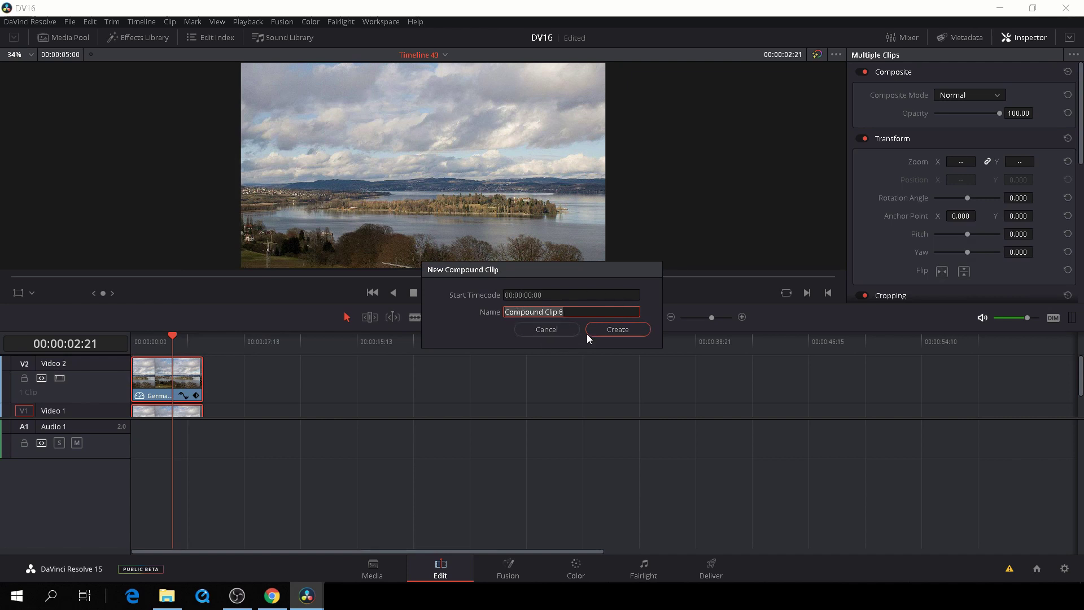
pyautogui.click(603, 330)
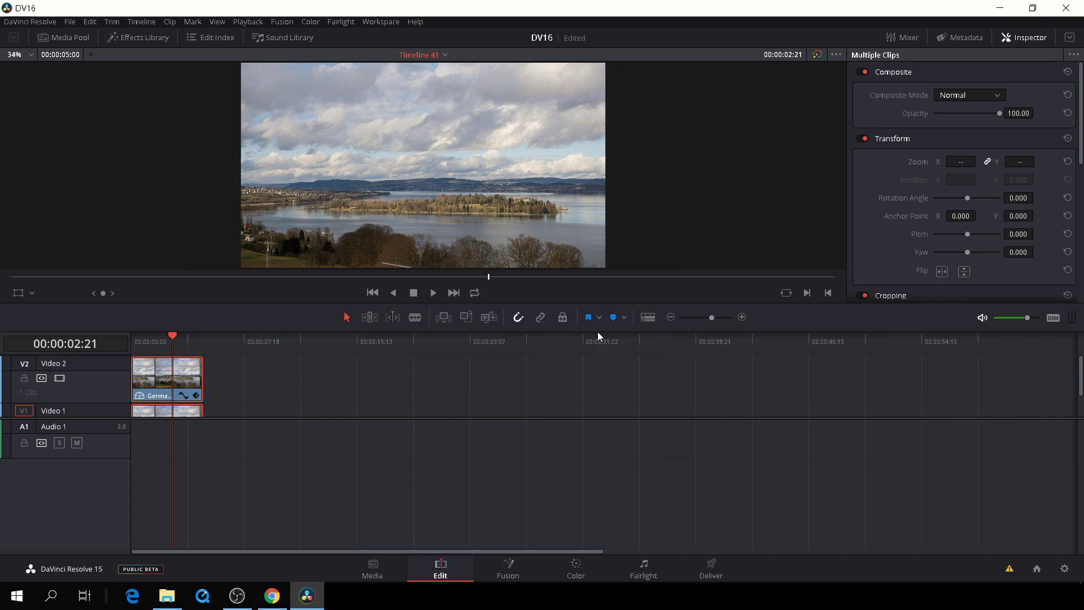
# Keyframe Compound Clip 8's Zoom at 1.000 at the start and 1.070 at five seconds
pyautogui.moveTo(172, 346); pyautogui.dragTo(130, 341)
pyautogui.scroll(-1, 206, 392)
pyautogui.click(180, 394)
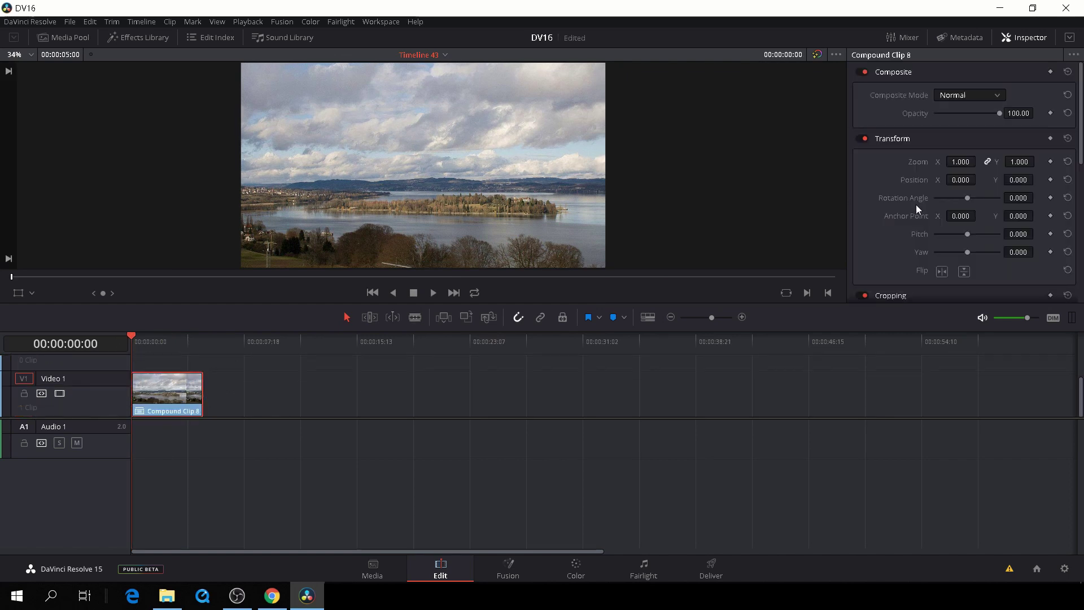
pyautogui.click(1049, 162)
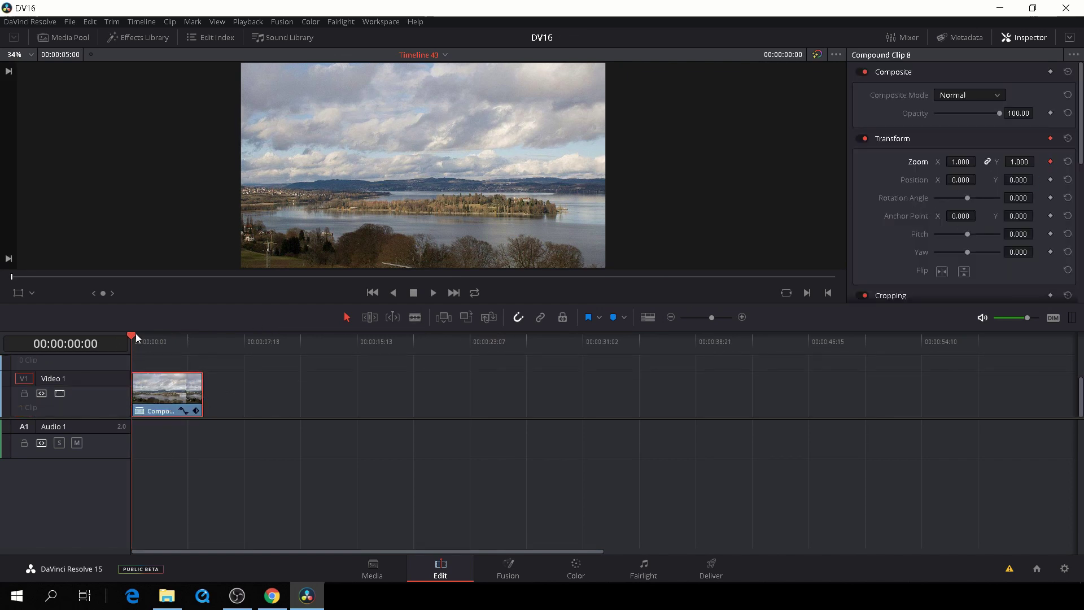
pyautogui.moveTo(136, 334); pyautogui.dragTo(197, 355)
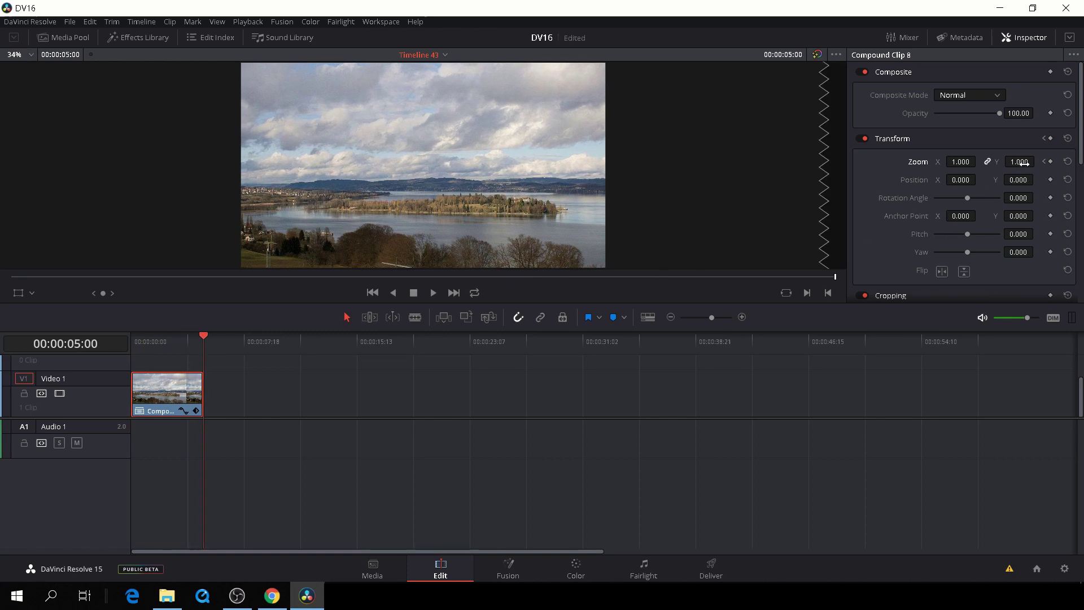
pyautogui.moveTo(1019, 161); pyautogui.dragTo(1022, 162)
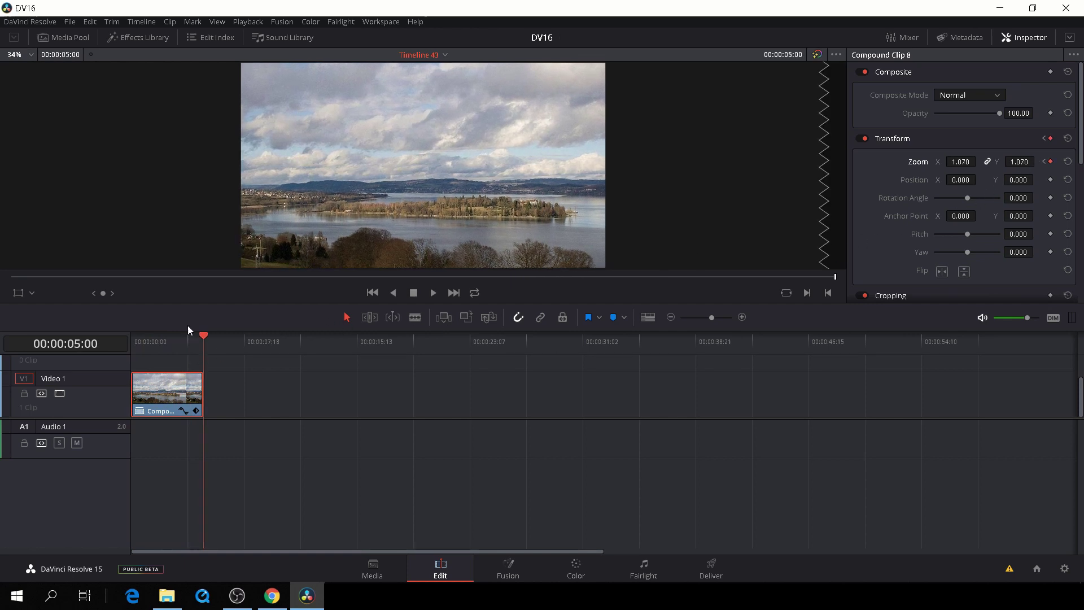
# Play back and scrub through the slow zoom, then return to the Color page
pyautogui.moveTo(160, 341); pyautogui.dragTo(113, 346)
pyautogui.press('space')
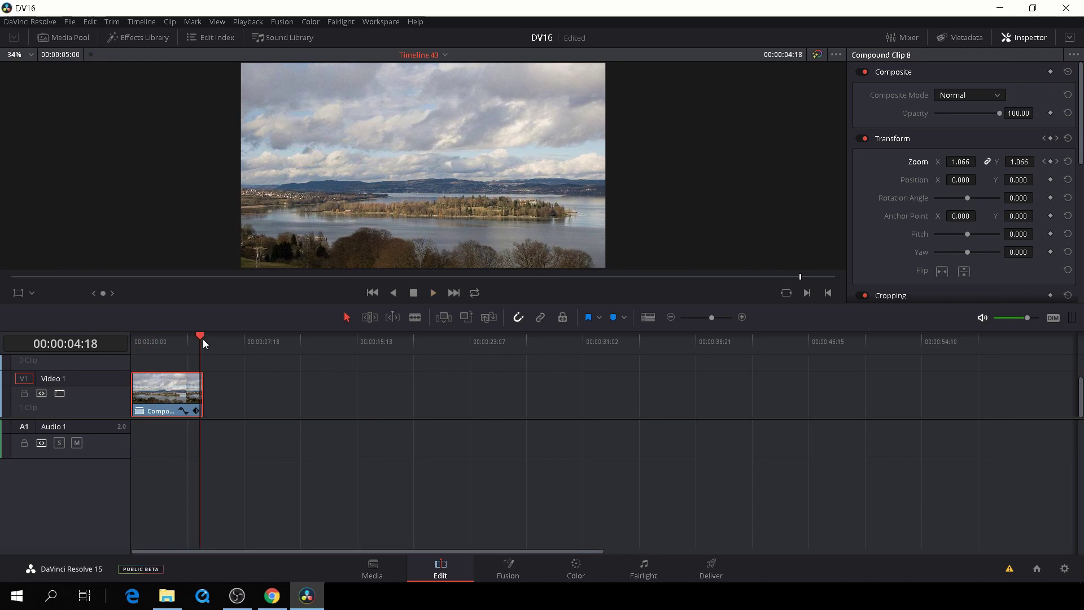
pyautogui.moveTo(201, 337); pyautogui.dragTo(136, 340)
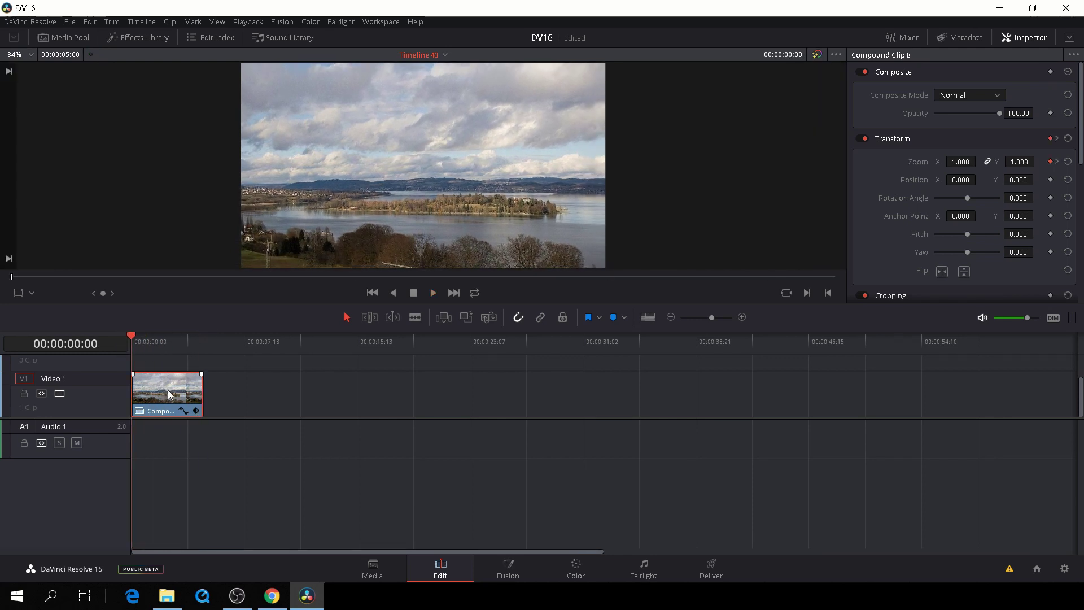
pyautogui.click(575, 569)
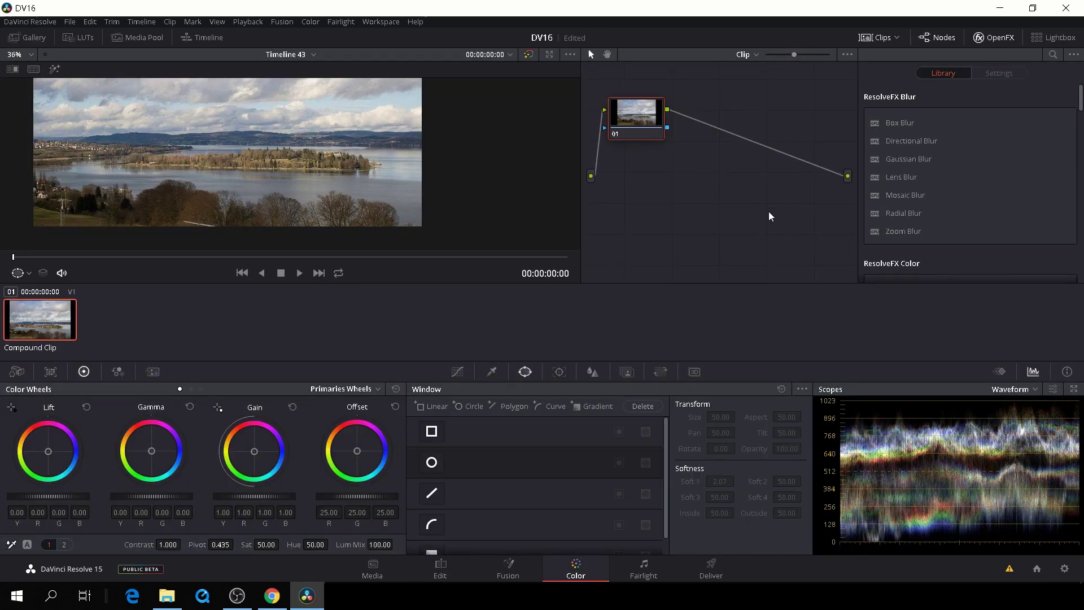
# Start a curve mask tracing the water's right side and the shoreline to the left edge
pyautogui.click(432, 525)
pyautogui.scroll(2, 385, 186)
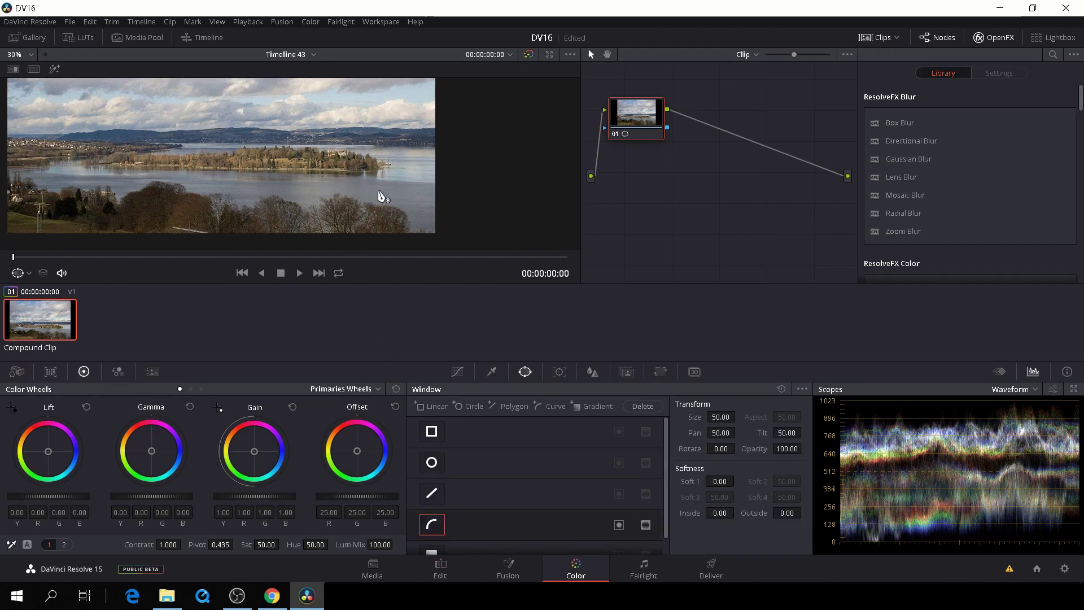
pyautogui.click(416, 214)
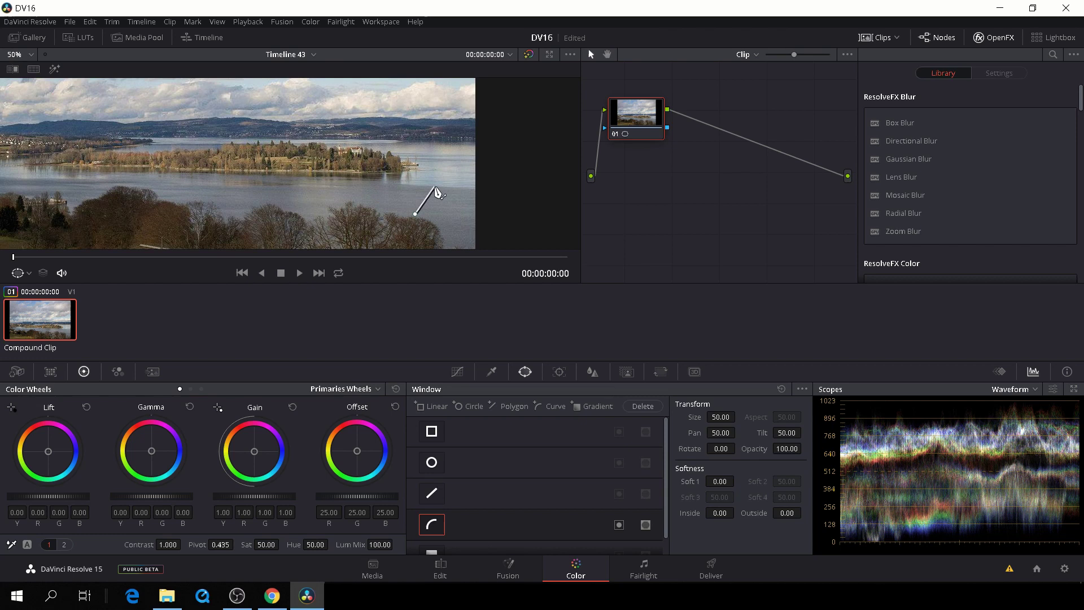
pyautogui.click(431, 213)
pyautogui.click(469, 197)
pyautogui.click(473, 171)
pyautogui.click(441, 167)
pyautogui.click(401, 171)
pyautogui.click(338, 173)
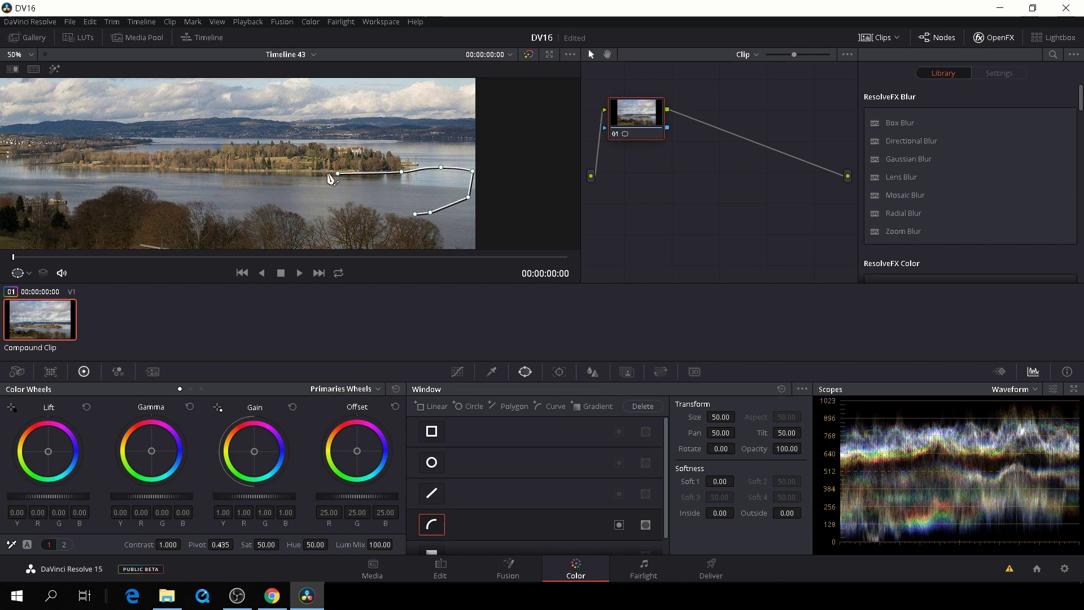
pyautogui.click(194, 174)
pyautogui.click(127, 171)
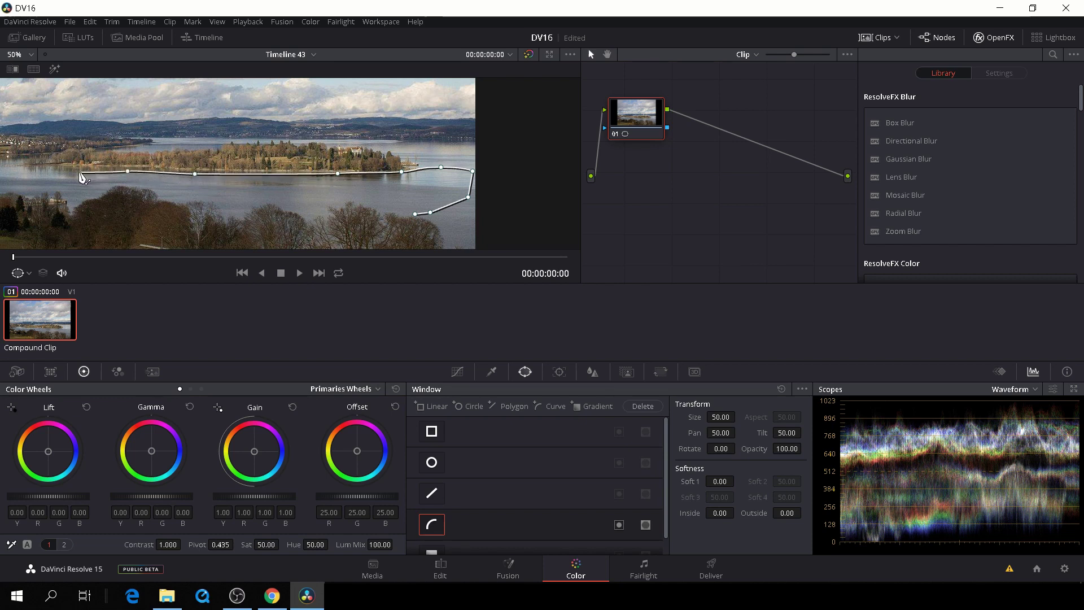
pyautogui.click(79, 171)
pyautogui.click(54, 168)
pyautogui.click(34, 171)
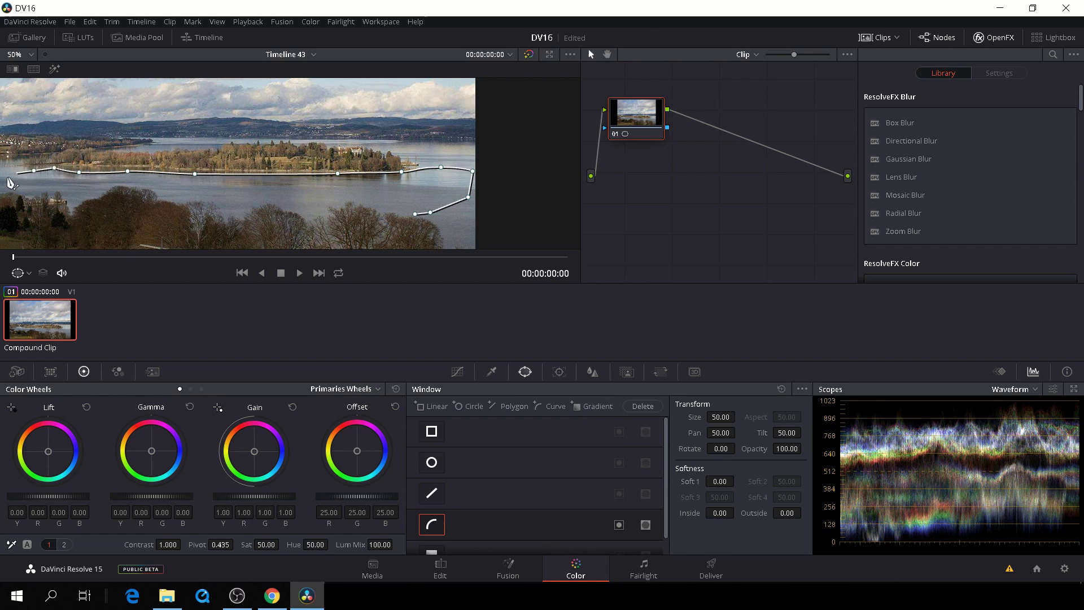
# Trace the far-left shoreline and lower-left water edge around the trees
pyautogui.moveTo(11, 181); pyautogui.dragTo(115, 168)
pyautogui.click(129, 151)
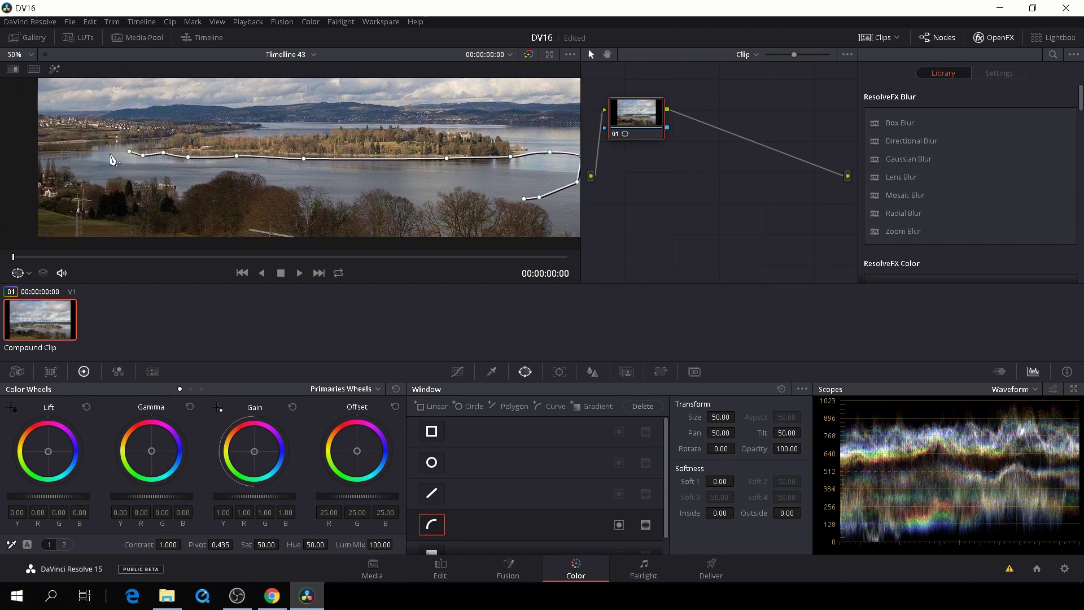
pyautogui.click(67, 156)
pyautogui.click(79, 173)
pyautogui.click(109, 172)
pyautogui.click(148, 175)
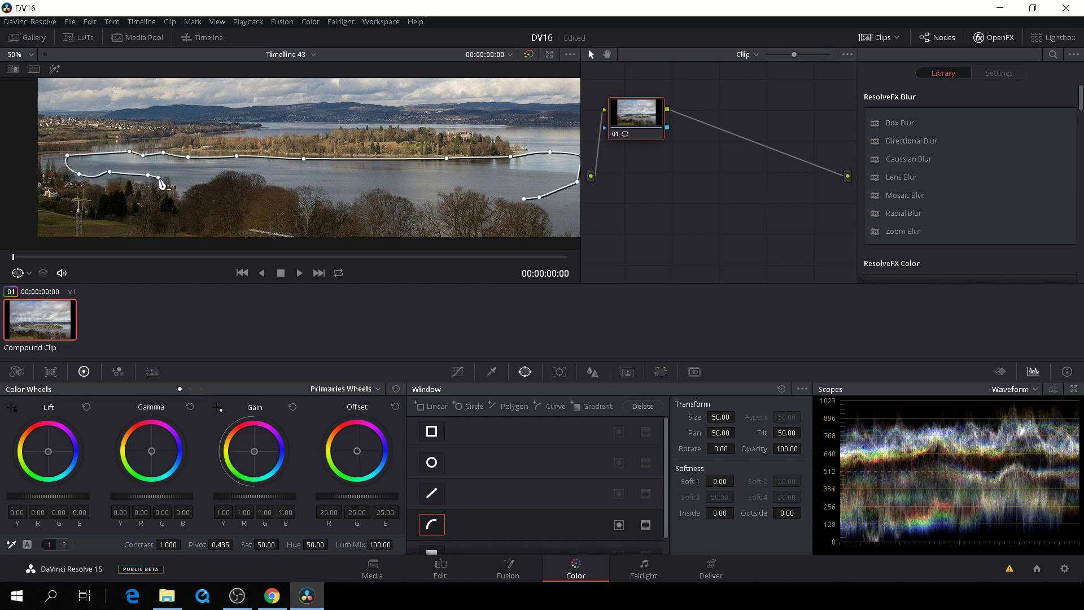
pyautogui.click(161, 180)
pyautogui.click(171, 172)
pyautogui.click(180, 188)
# Follow the water's lower edge along the tree line to the right and close the mask
pyautogui.click(204, 181)
pyautogui.click(229, 165)
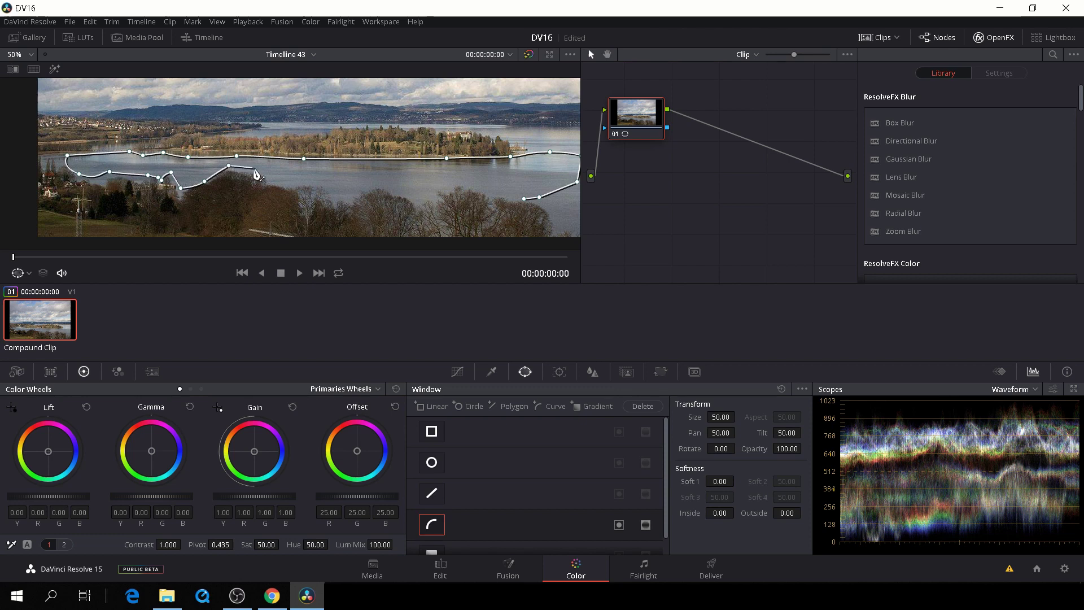
pyautogui.click(253, 167)
pyautogui.click(275, 180)
pyautogui.click(298, 187)
pyautogui.click(315, 182)
pyautogui.click(339, 196)
pyautogui.click(368, 185)
pyautogui.click(408, 193)
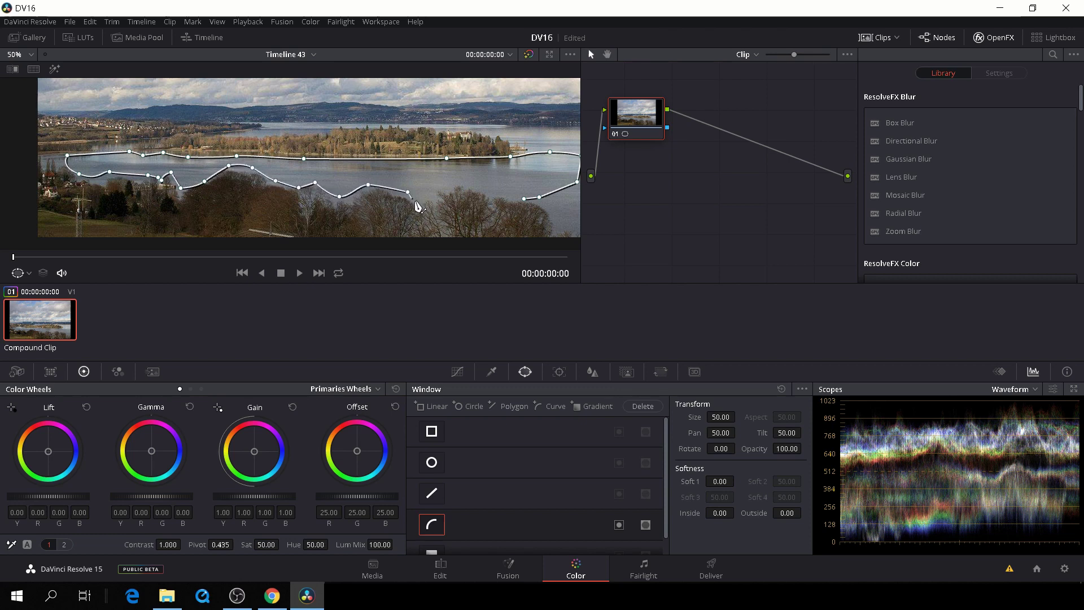
pyautogui.click(418, 203)
pyautogui.click(431, 198)
pyautogui.click(449, 185)
pyautogui.click(473, 183)
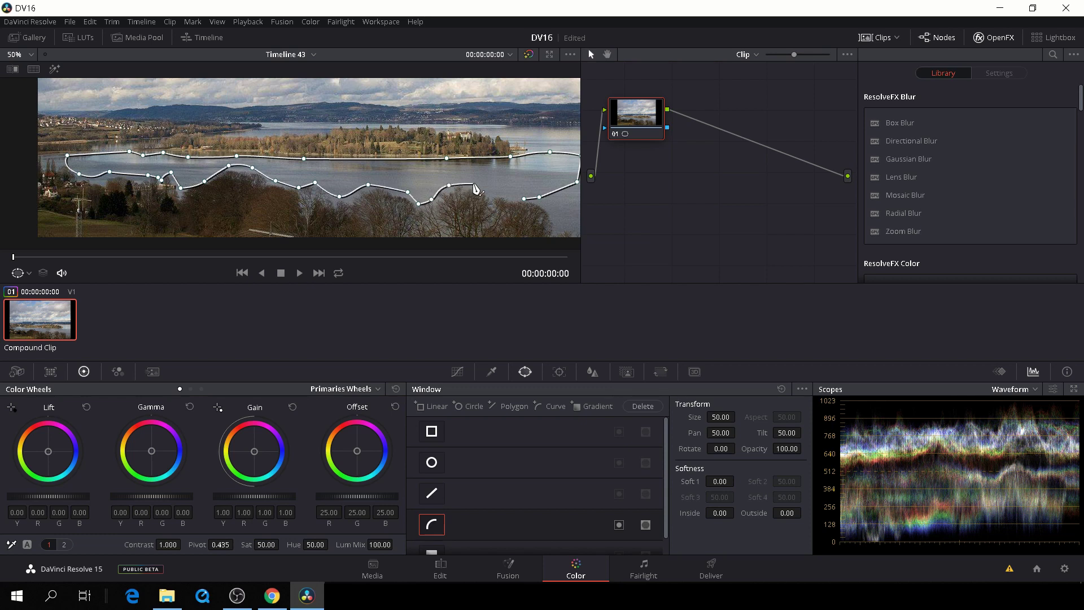
pyautogui.click(499, 195)
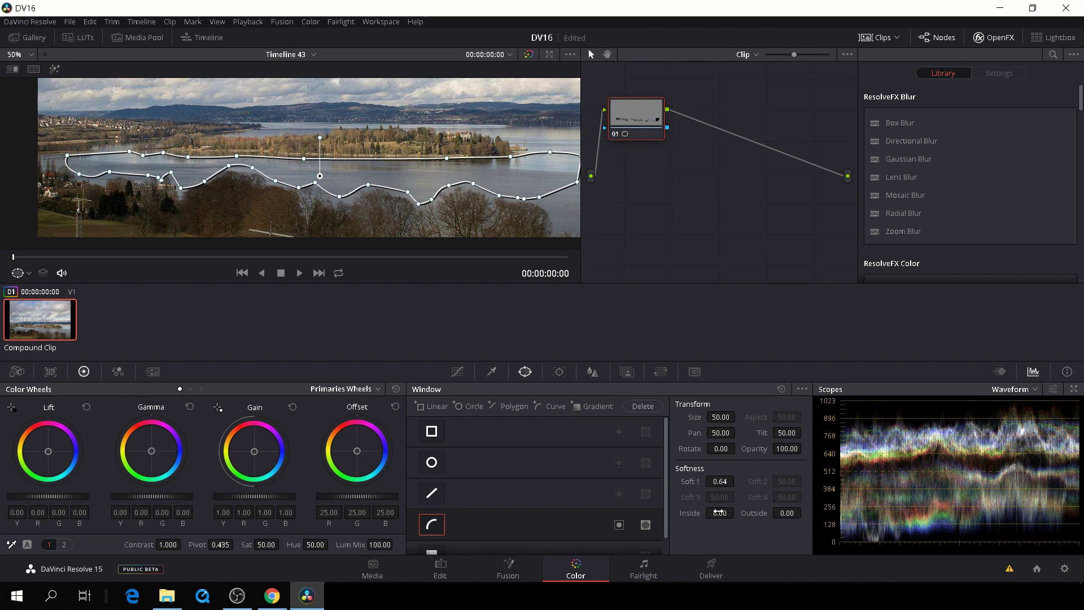
# Set the water mask's Softness Inside to 0.82 and track it forward through Compound Clip 8
pyautogui.moveTo(719, 511); pyautogui.dragTo(782, 509)
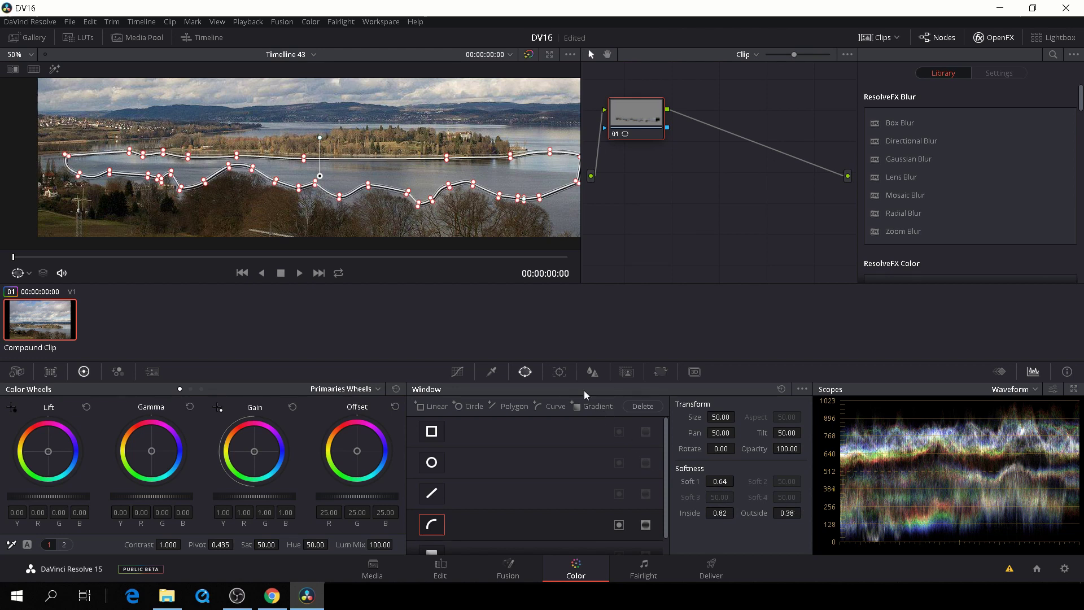
pyautogui.click(559, 372)
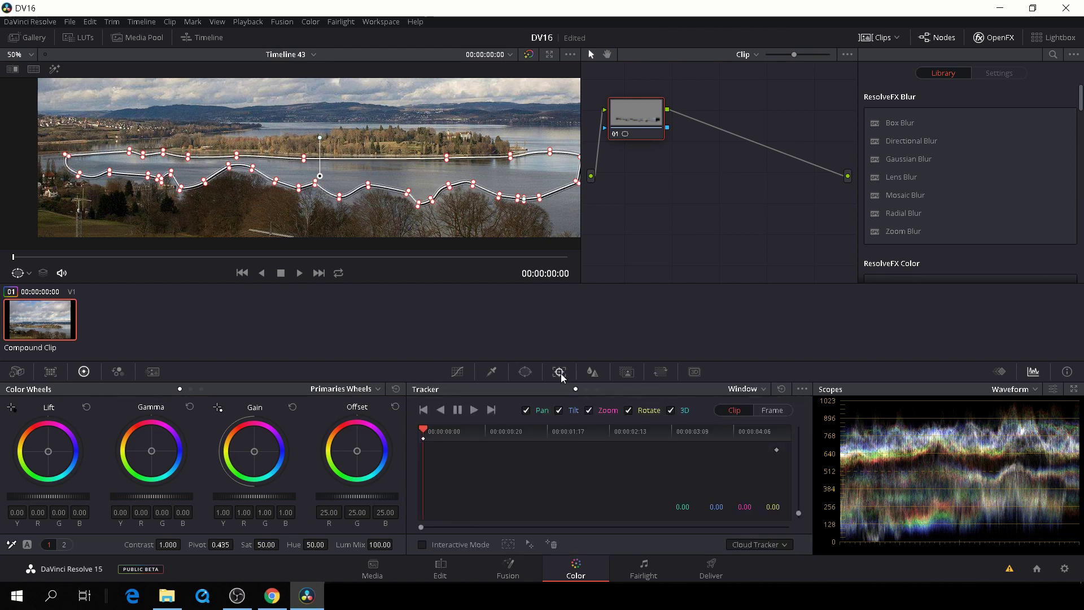
pyautogui.click(473, 410)
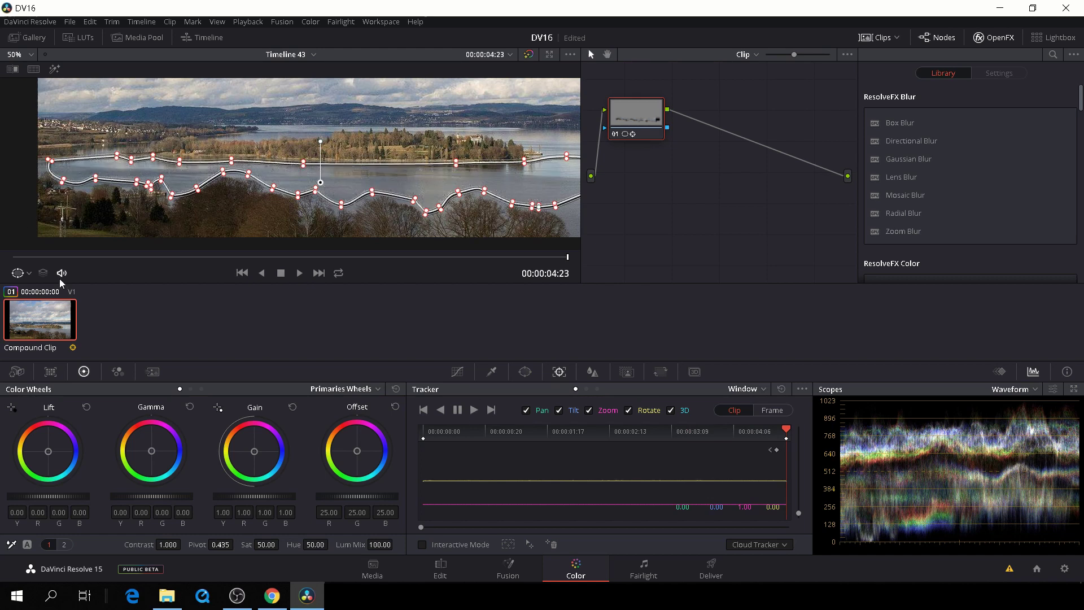
pyautogui.click(29, 273)
# Turn the viewer mask overlay off and apply ResolveFX Waviness to node 01
pyautogui.click(42, 290)
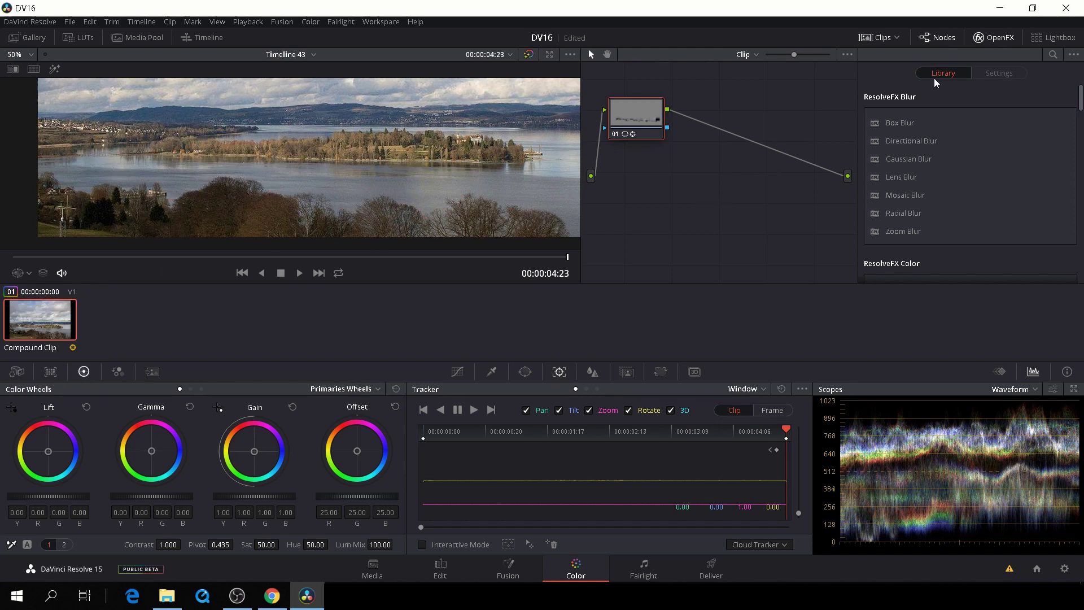
pyautogui.scroll(-5, 941, 164)
pyautogui.scroll(-8, 941, 168)
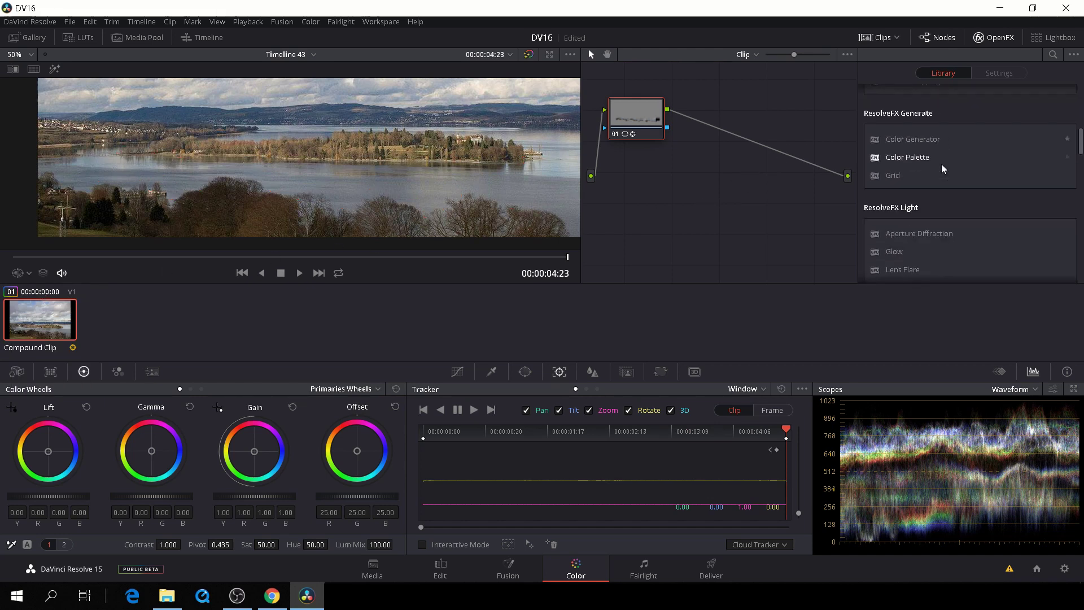
pyautogui.scroll(-8, 942, 165)
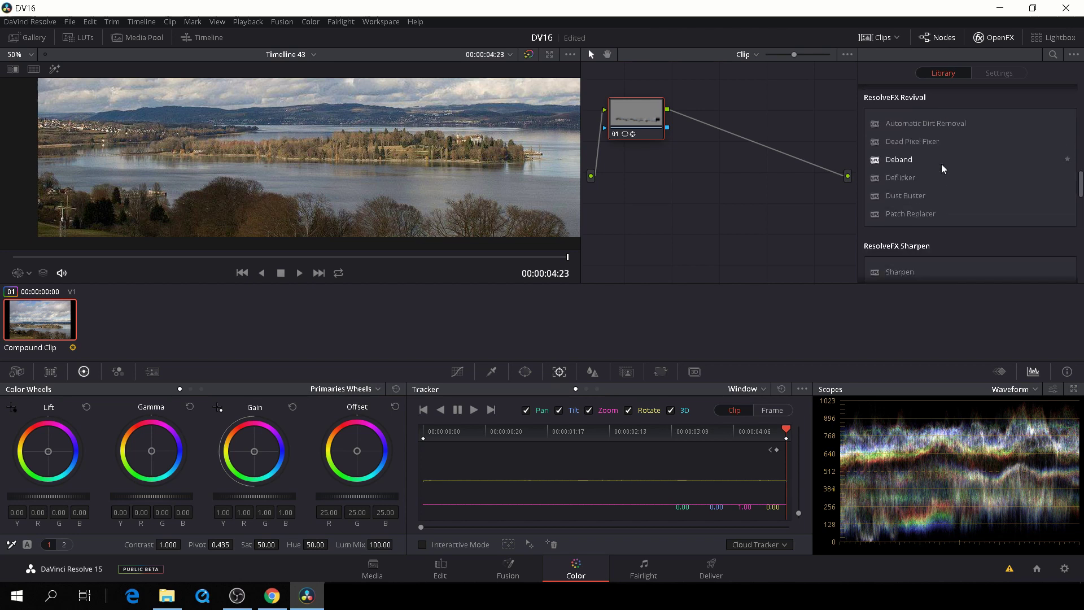
pyautogui.scroll(-5, 942, 165)
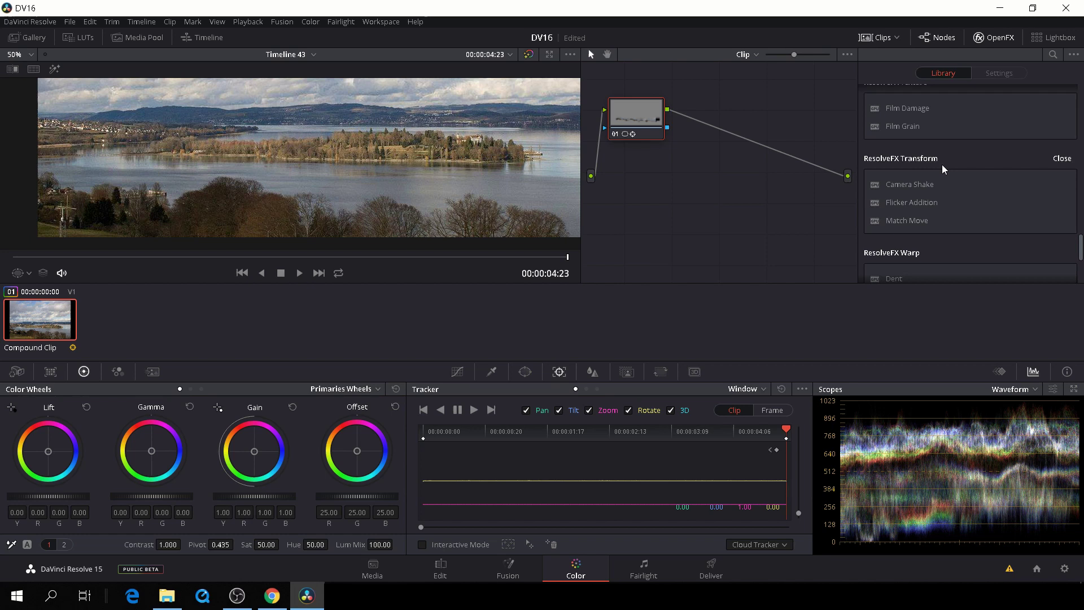
pyautogui.scroll(-5, 943, 170)
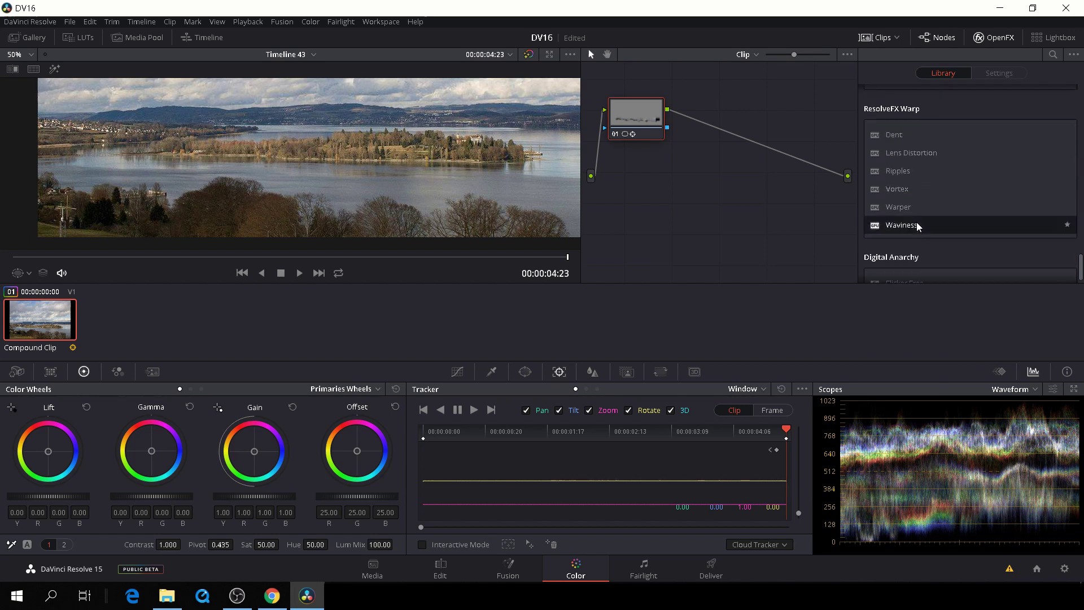
pyautogui.moveTo(917, 228); pyautogui.dragTo(639, 115)
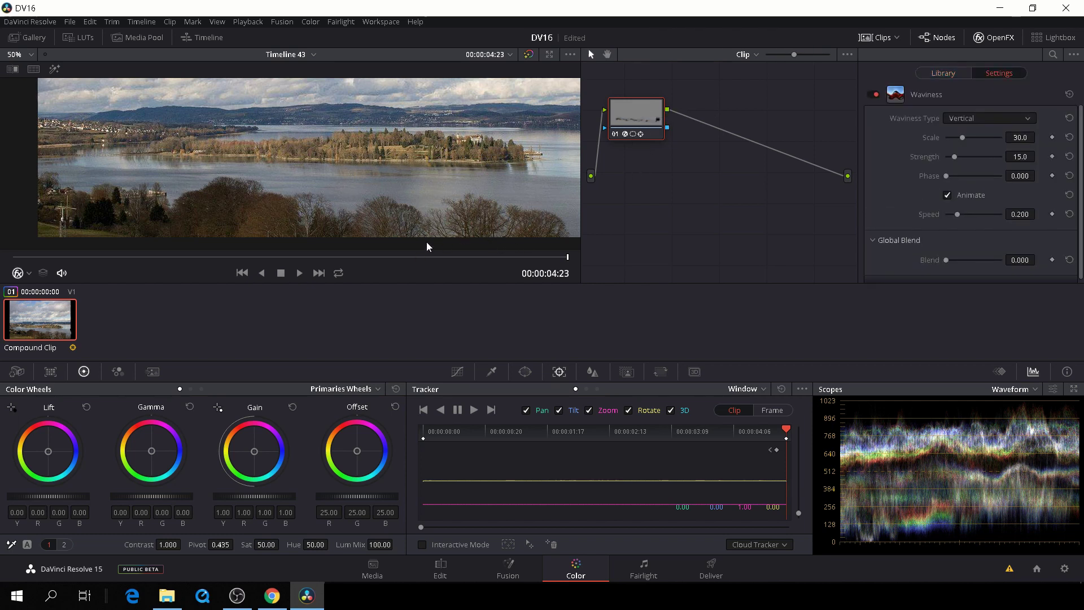
pyautogui.press('space')
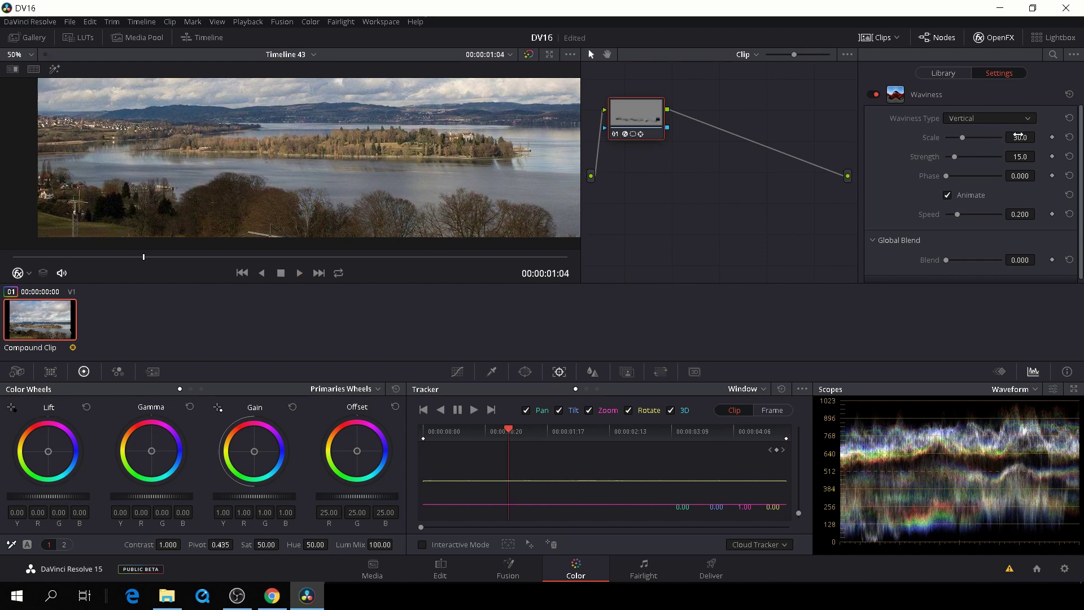
# Tune Waviness to Scale 2.4, Strength 1.9 and Speed 0.115, previewing the ripples
pyautogui.moveTo(1018, 136); pyautogui.dragTo(996, 135)
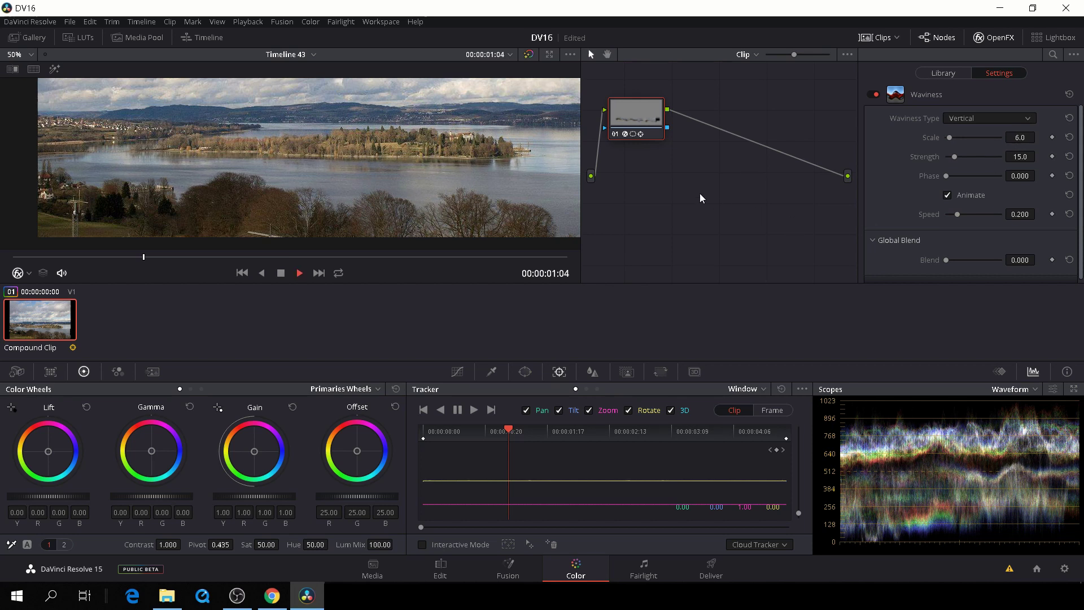
pyautogui.press('space')
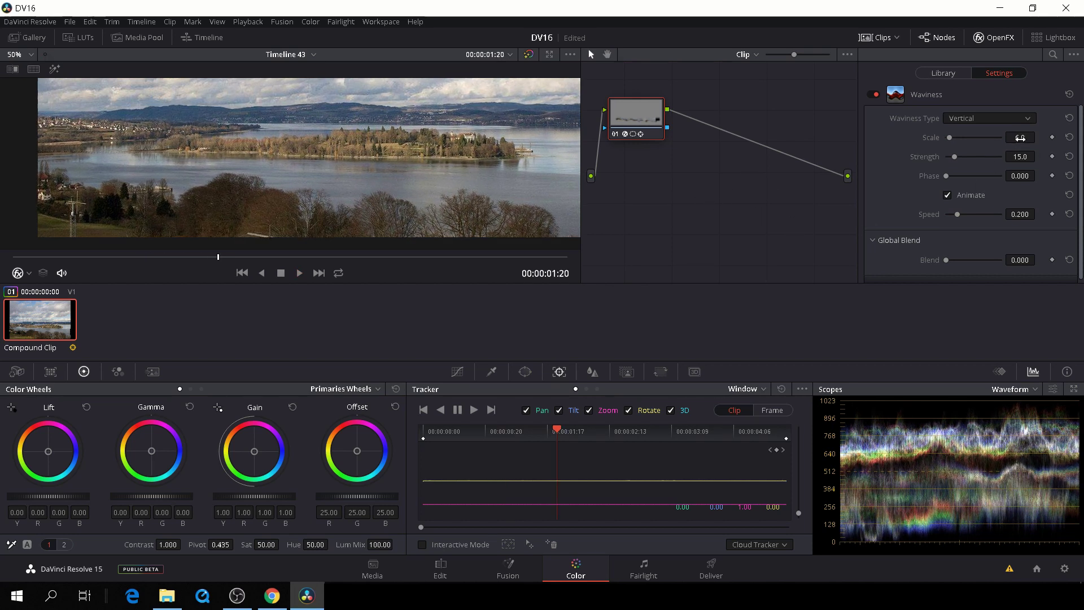
pyautogui.moveTo(1020, 137)
pyautogui.mouseDown()
pyautogui.moveTo(1009, 137)
pyautogui.moveTo(1035, 137)
pyautogui.mouseUp()
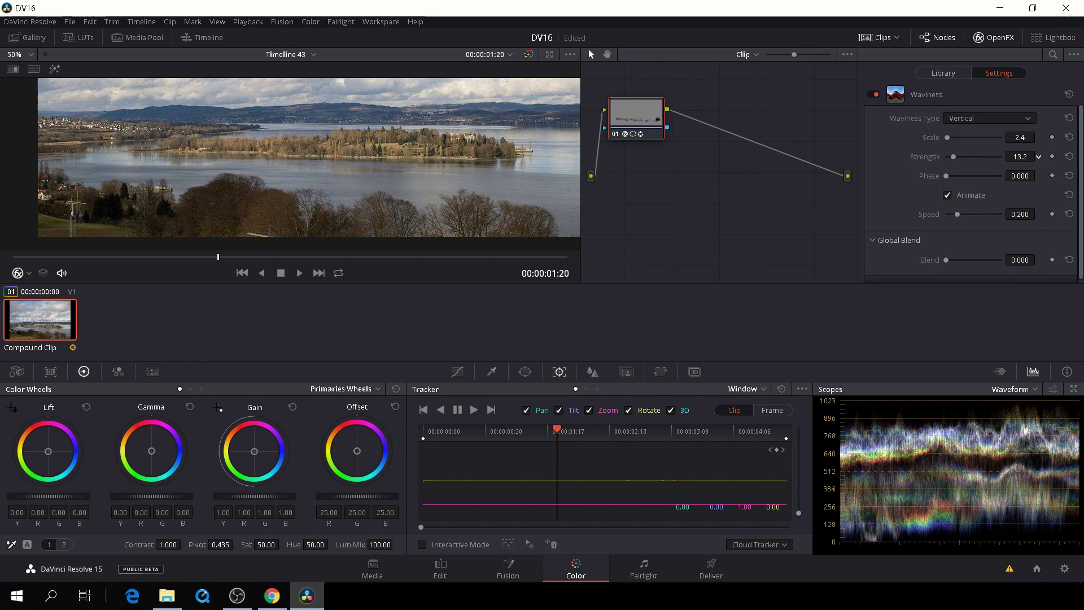
pyautogui.moveTo(1038, 156); pyautogui.dragTo(1030, 156)
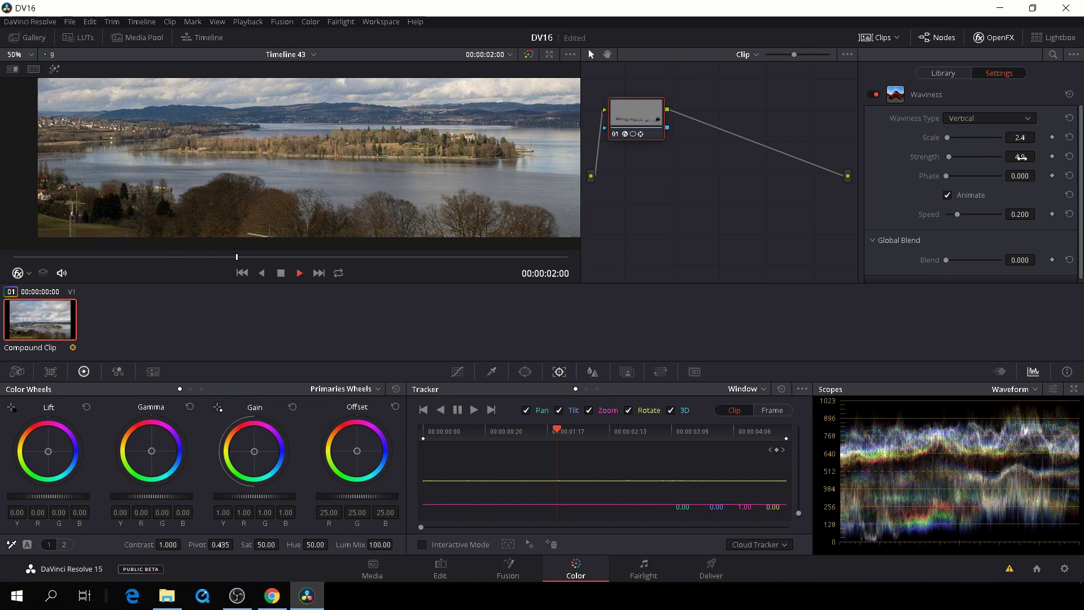
pyautogui.moveTo(1037, 157); pyautogui.dragTo(1036, 156)
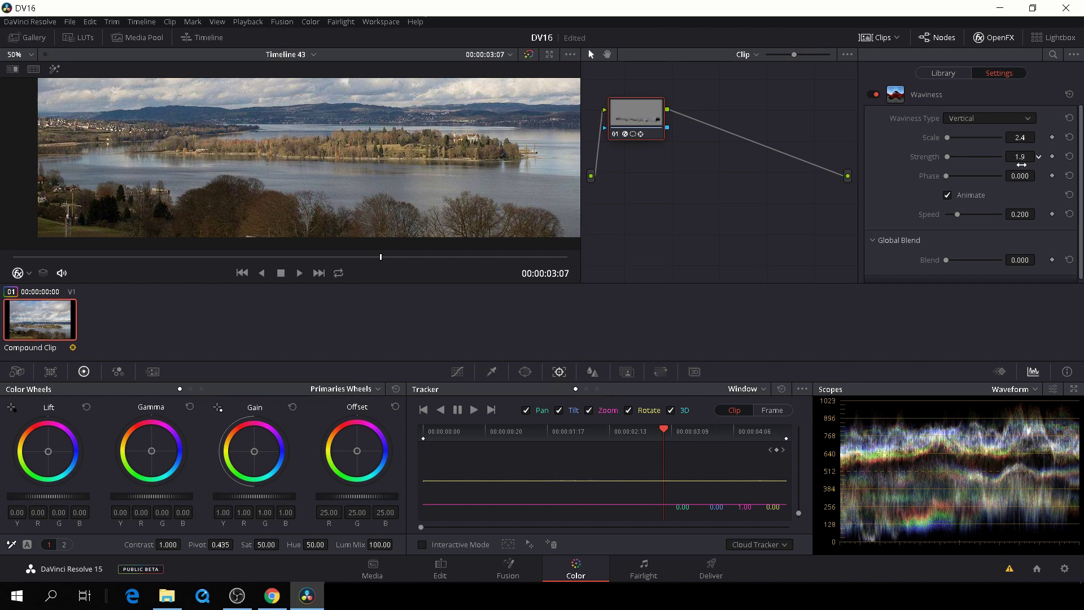
pyautogui.moveTo(1021, 214); pyautogui.dragTo(1019, 214)
pyautogui.press('space')
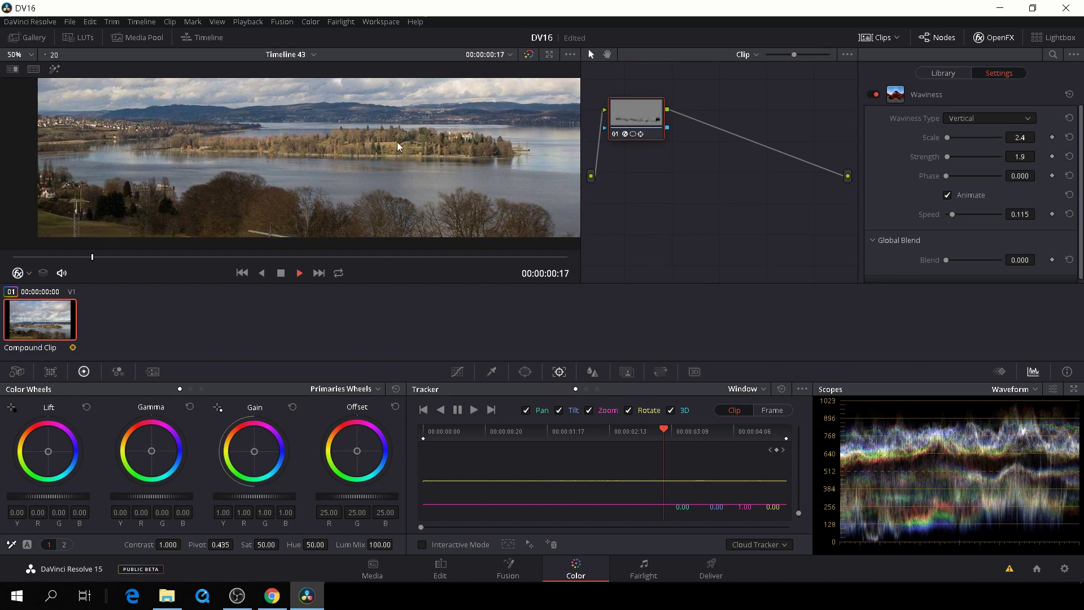
pyautogui.press('space')
pyautogui.scroll(-1, 464, 180)
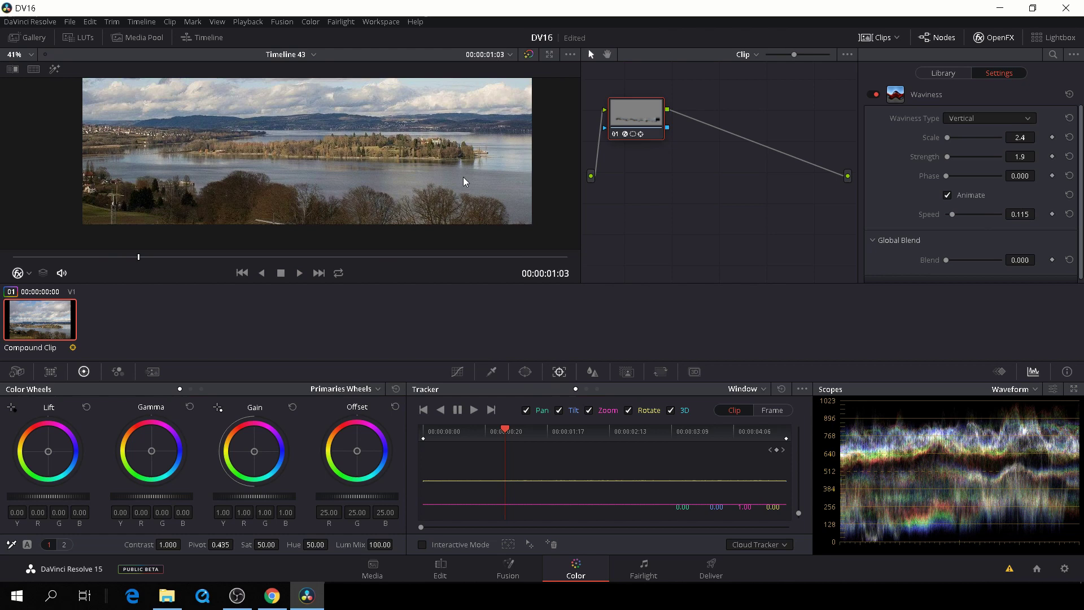
pyautogui.scroll(-2, 464, 180)
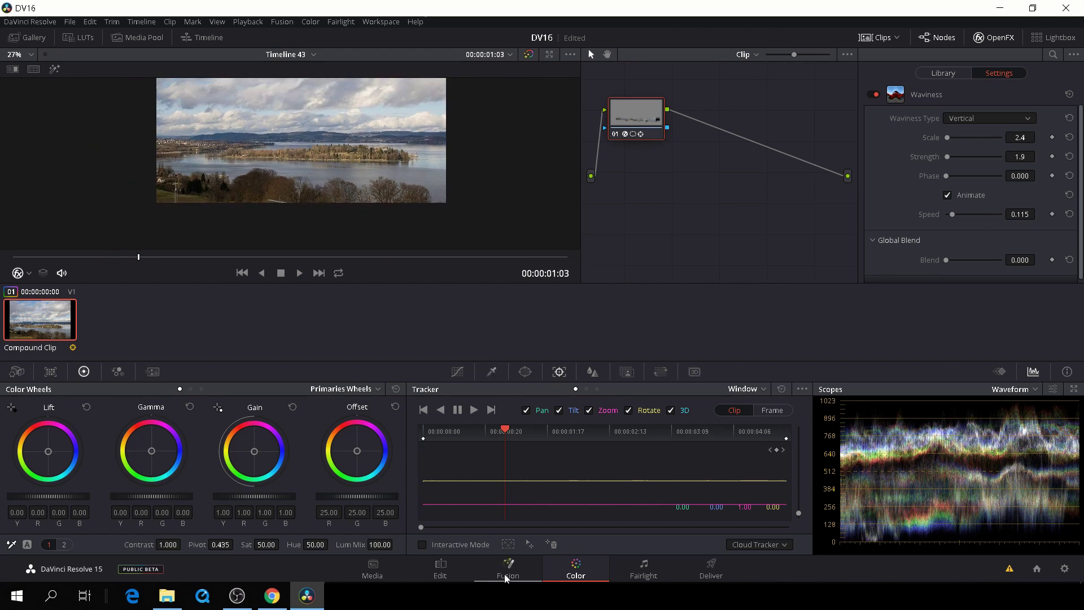
pyautogui.click(439, 569)
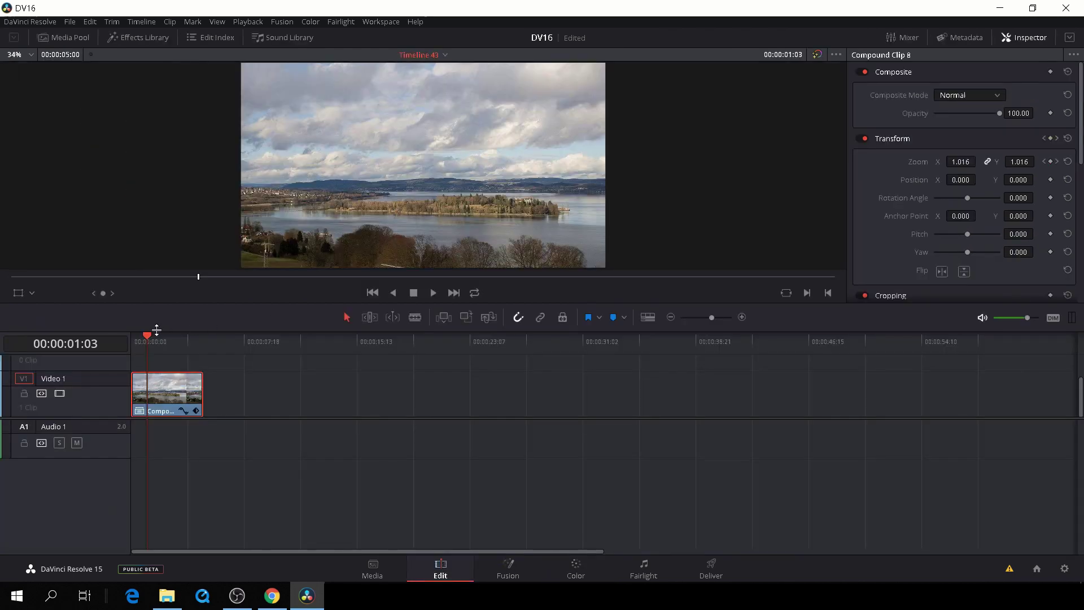